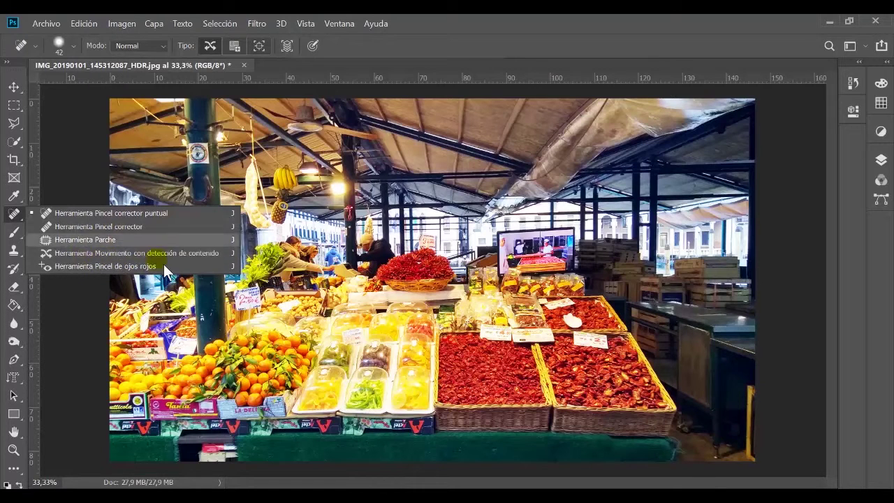
pyautogui.click(21, 219)
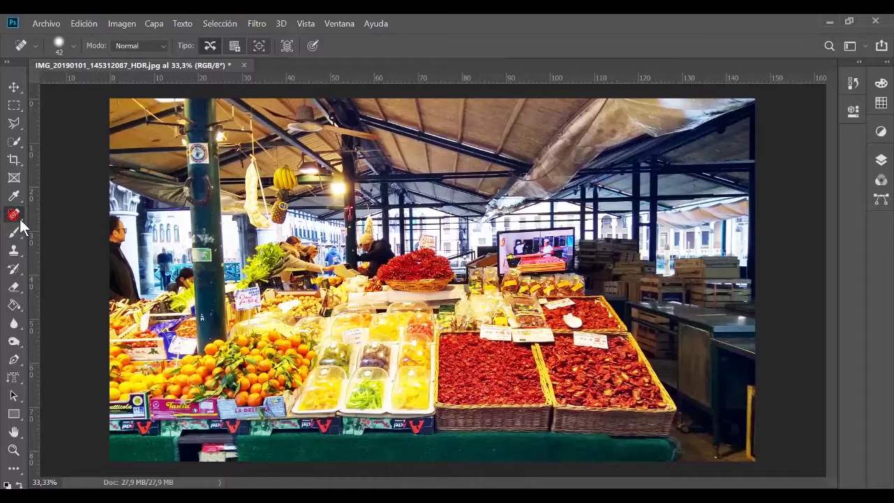
pyautogui.click(24, 257)
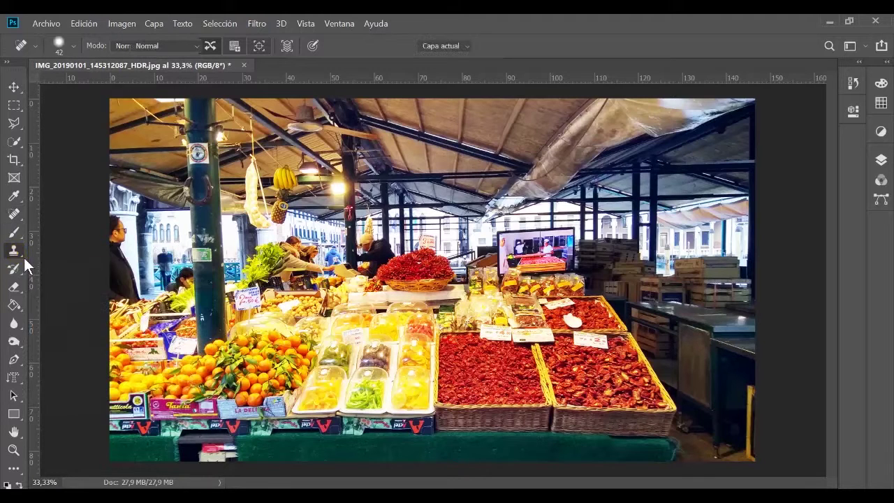
pyautogui.click(24, 218)
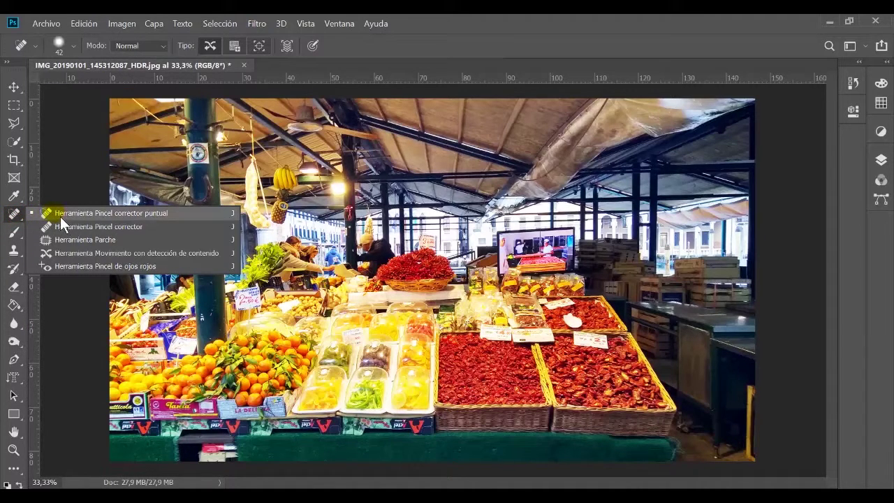
pyautogui.click(21, 219)
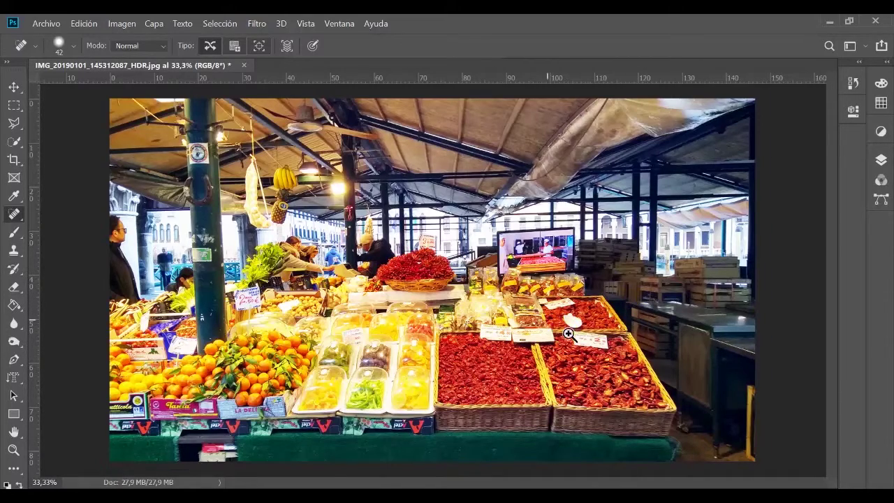
# Activate the Spot Healing Brush tool for retouching the baskets of dried tomatoes.
pyautogui.scroll(3, 561, 327)
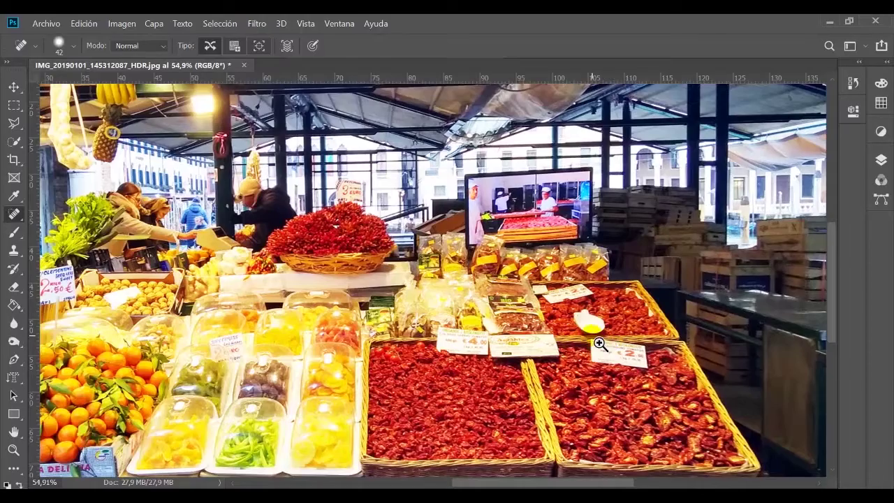
pyautogui.scroll(4, 622, 349)
pyautogui.scroll(-1, 551, 272)
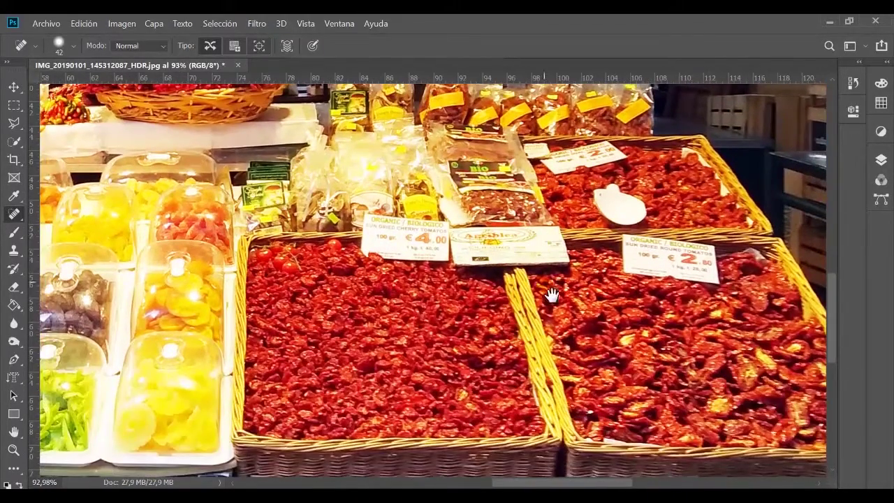
pyautogui.moveTo(710, 313); pyautogui.dragTo(566, 286)
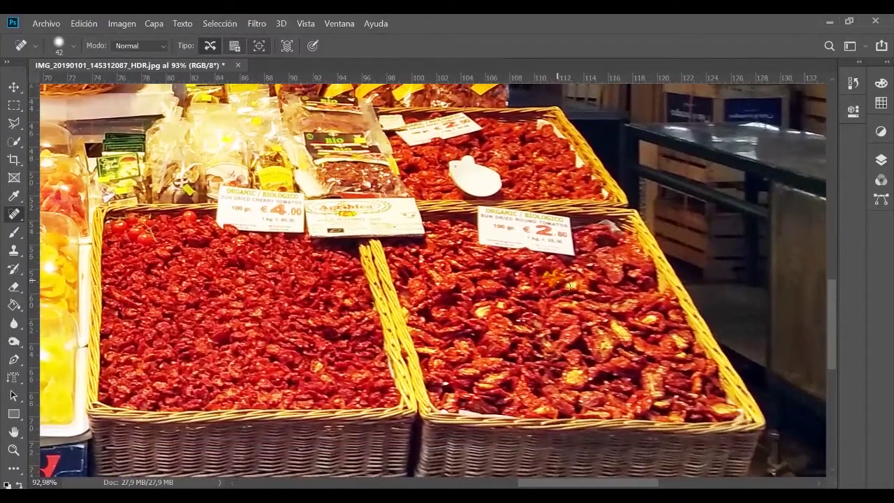
pyautogui.rightClick(17, 218)
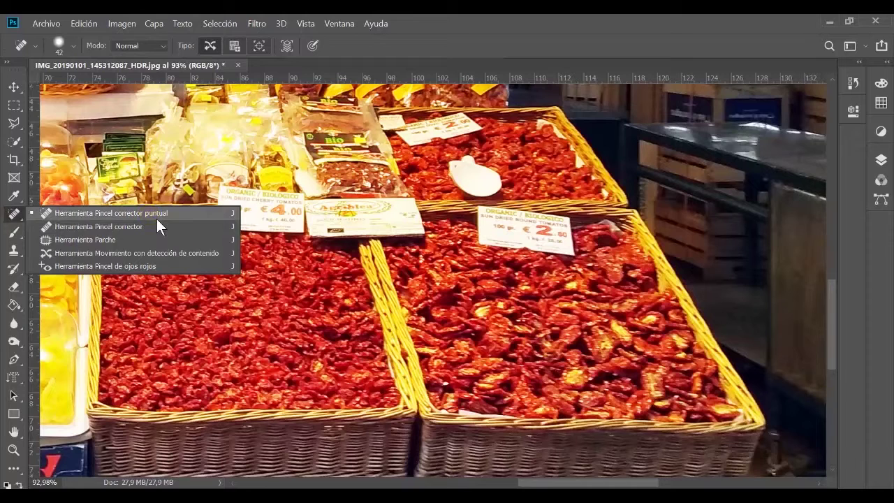
pyautogui.click(156, 217)
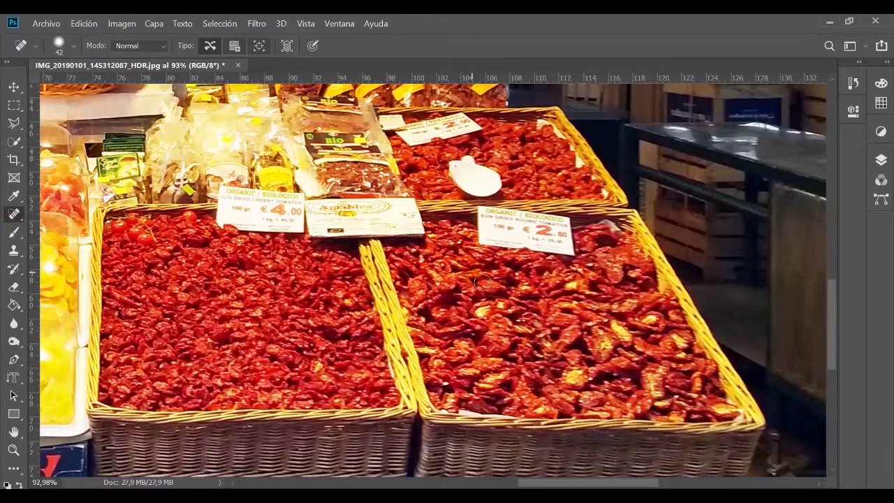
# Enlarge the Spot Healing Brush to 164 px and lower its hardness close to the minimum.
pyautogui.moveTo(480, 256); pyautogui.dragTo(492, 237)
pyautogui.click(60, 43)
pyautogui.click(74, 47)
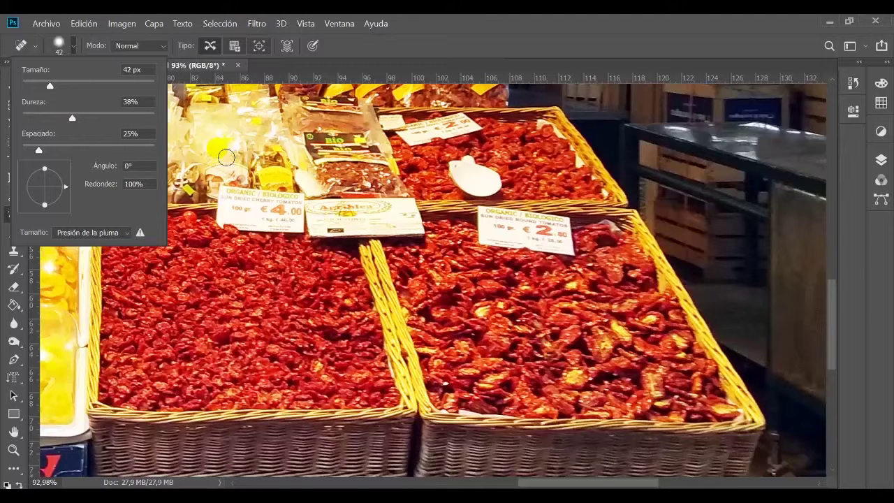
pyautogui.moveTo(238, 156)
pyautogui.mouseDown()
pyautogui.moveTo(230, 148)
pyautogui.moveTo(282, 150)
pyautogui.moveTo(265, 153)
pyautogui.moveTo(278, 162)
pyautogui.mouseUp()
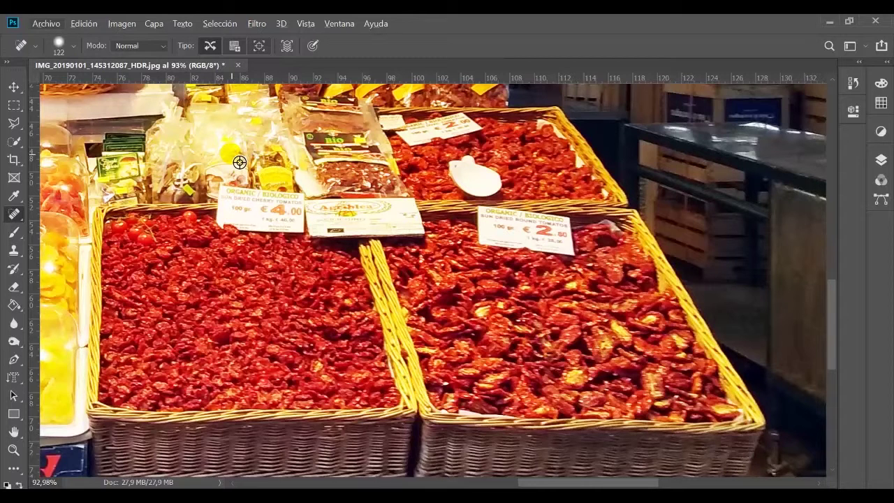
pyautogui.moveTo(231, 153); pyautogui.dragTo(248, 153)
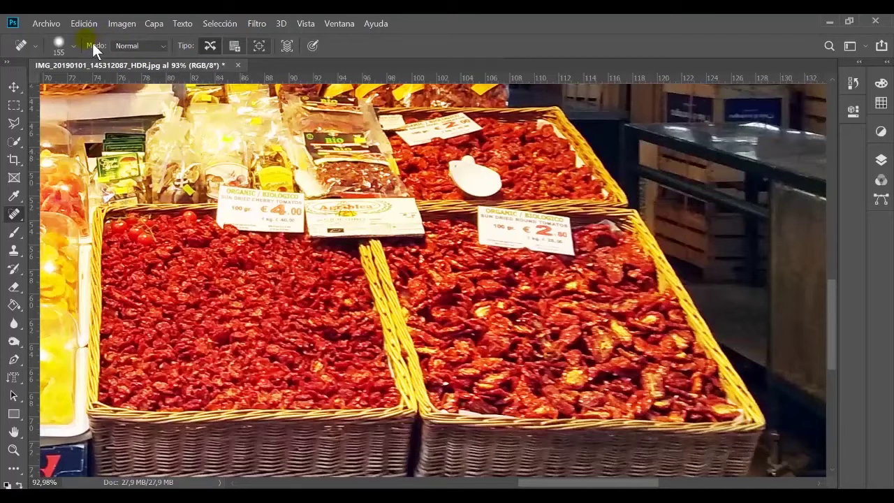
pyautogui.click(73, 46)
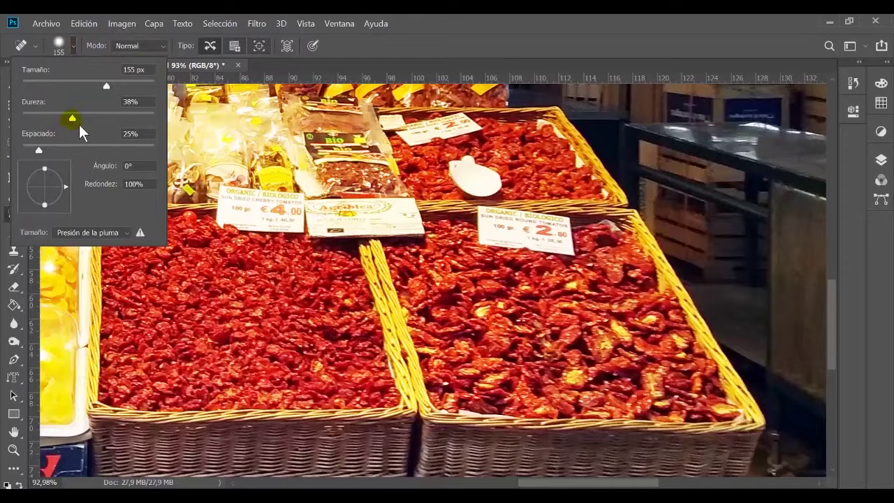
pyautogui.moveTo(78, 120)
pyautogui.mouseDown()
pyautogui.moveTo(182, 132)
pyautogui.moveTo(241, 155)
pyautogui.moveTo(231, 150)
pyautogui.mouseUp()
pyautogui.click(74, 46)
pyautogui.moveTo(155, 118); pyautogui.dragTo(25, 118)
pyautogui.moveTo(256, 133)
pyautogui.mouseDown()
pyautogui.moveTo(277, 137)
pyautogui.moveTo(256, 136)
pyautogui.mouseUp()
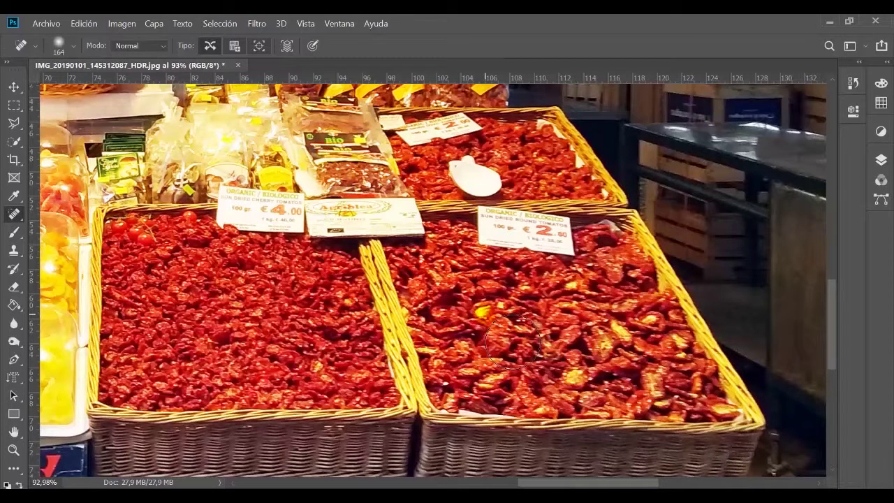
# Remove the white price sign from the front-right basket of dried tomatoes with a 63 px Spot Healing Brush.
pyautogui.moveTo(516, 289); pyautogui.dragTo(492, 291)
pyautogui.moveTo(527, 250)
pyautogui.mouseDown()
pyautogui.moveTo(543, 264)
pyautogui.moveTo(578, 240)
pyautogui.moveTo(591, 243)
pyautogui.mouseUp()
pyautogui.moveTo(566, 266)
pyautogui.mouseDown()
pyautogui.moveTo(550, 283)
pyautogui.moveTo(518, 275)
pyautogui.moveTo(489, 245)
pyautogui.moveTo(534, 261)
pyautogui.moveTo(584, 261)
pyautogui.moveTo(577, 229)
pyautogui.moveTo(492, 222)
pyautogui.moveTo(481, 235)
pyautogui.moveTo(562, 245)
pyautogui.mouseUp()
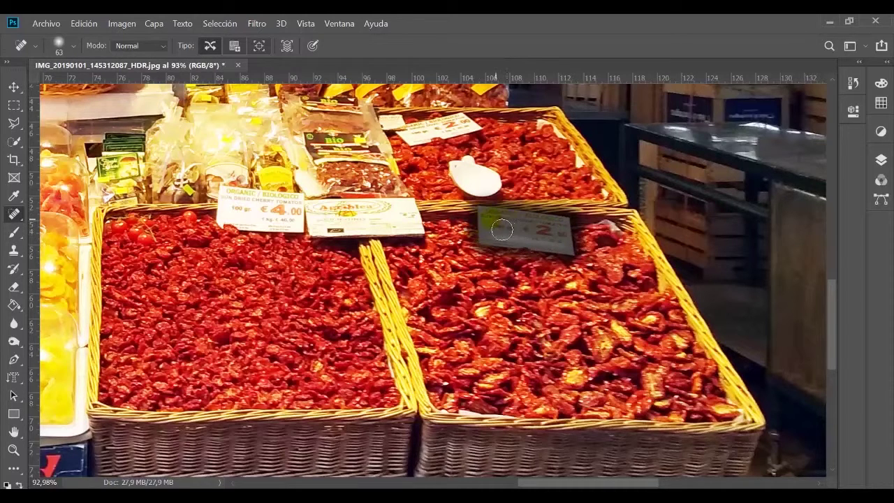
pyautogui.moveTo(498, 242); pyautogui.dragTo(583, 260)
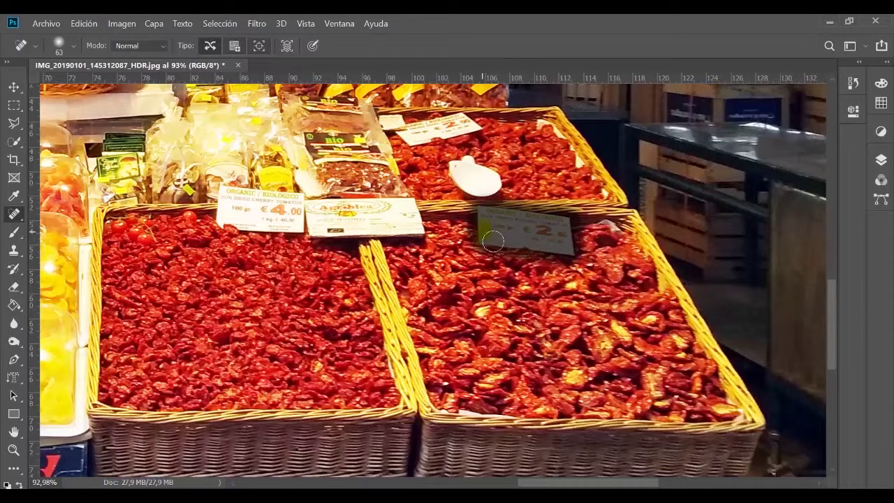
pyautogui.moveTo(491, 228)
pyautogui.mouseDown()
pyautogui.moveTo(575, 233)
pyautogui.moveTo(582, 261)
pyautogui.mouseUp()
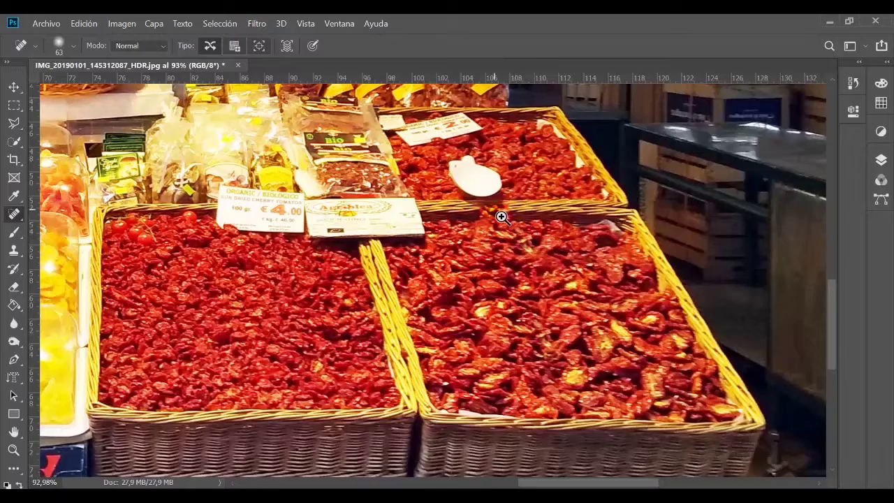
pyautogui.moveTo(500, 217); pyautogui.dragTo(552, 225)
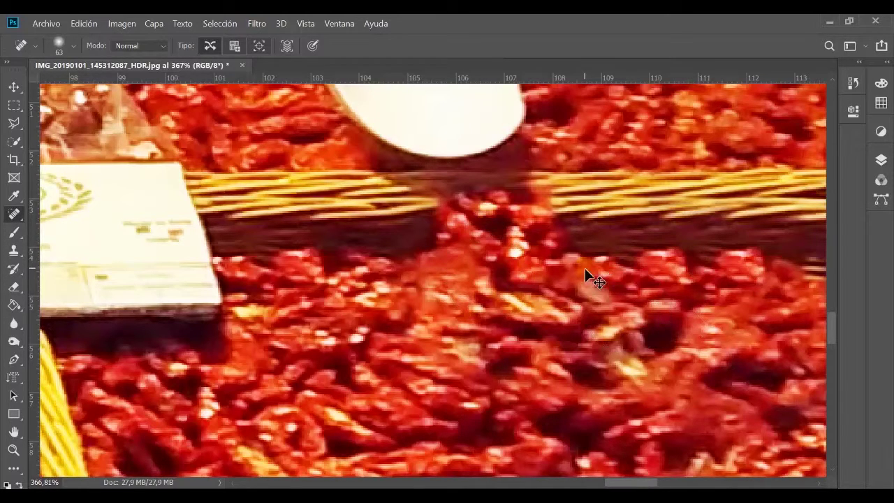
pyautogui.keyDown('ctrl'); pyautogui.keyDown('alt'); pyautogui.click(568, 335); pyautogui.keyUp('alt'); pyautogui.keyUp('ctrl')
pyautogui.keyDown('ctrl'); pyautogui.keyDown('alt'); pyautogui.click(566, 340); pyautogui.keyUp('alt'); pyautogui.keyUp('ctrl')
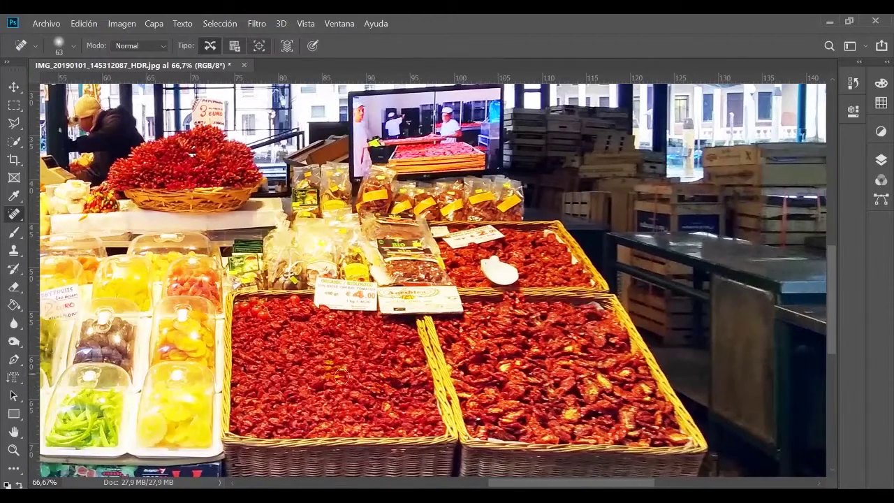
# Remove the leaf hanging over the blue checked orange crate's lettering with a 34 px Spot Healing Brush.
pyautogui.moveTo(310, 316); pyautogui.dragTo(614, 253)
pyautogui.moveTo(370, 315); pyautogui.dragTo(447, 273)
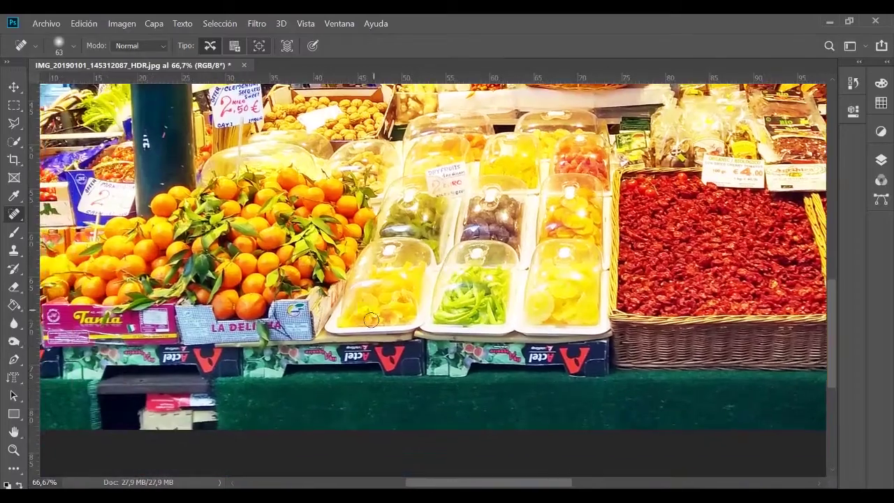
pyautogui.keyDown('ctrl'); pyautogui.click(377, 327); pyautogui.keyUp('ctrl')
pyautogui.moveTo(544, 206); pyautogui.dragTo(529, 189)
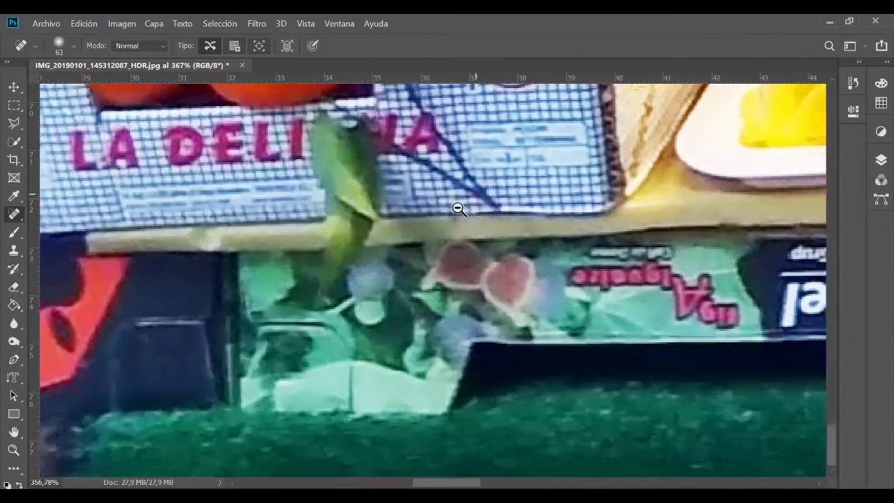
pyautogui.scroll(-4, 455, 203)
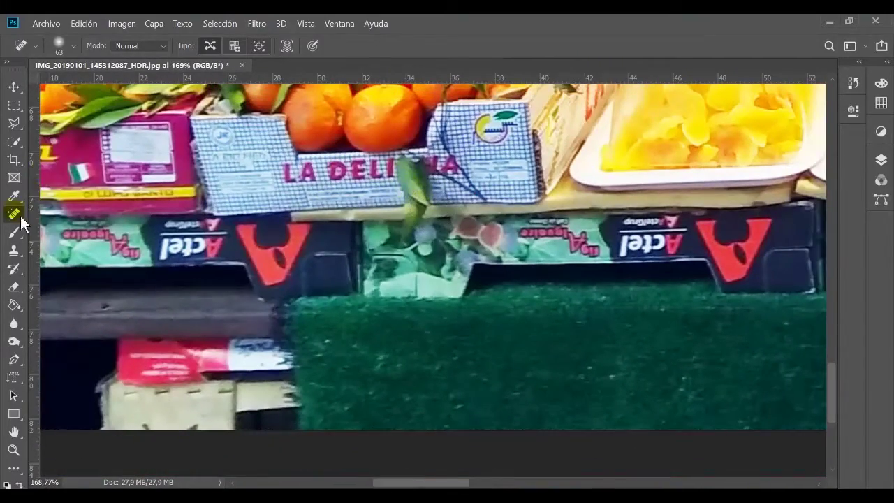
pyautogui.keyDown('alt'); pyautogui.rightClick(405, 182); pyautogui.keyUp('alt')
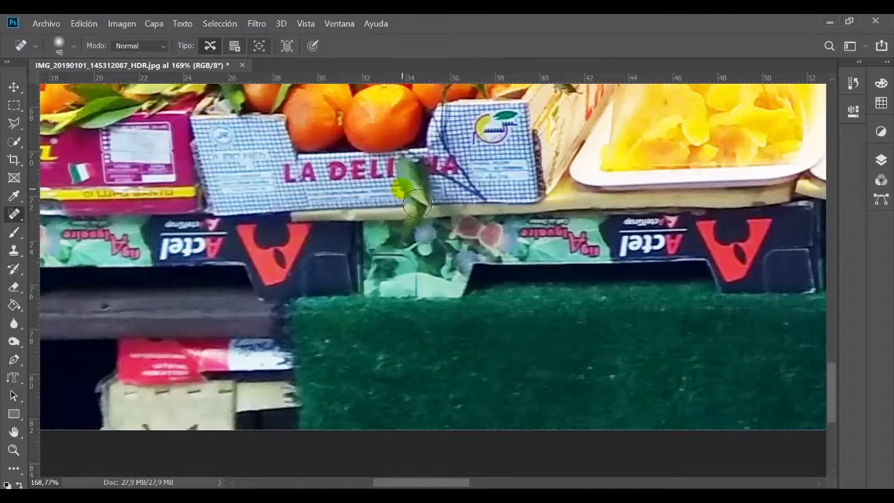
pyautogui.keyDown('alt'); pyautogui.rightClick(401, 192); pyautogui.keyUp('alt')
pyautogui.moveTo(398, 193); pyautogui.dragTo(395, 193)
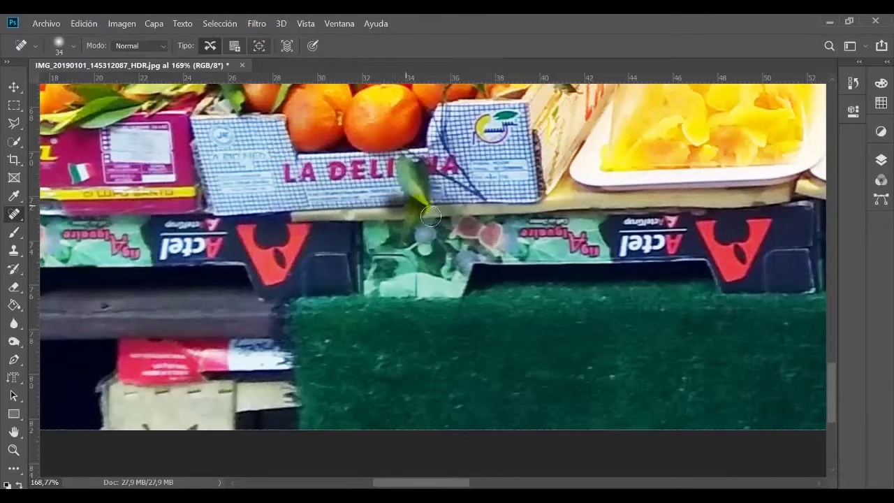
pyautogui.moveTo(429, 178)
pyautogui.mouseDown()
pyautogui.moveTo(416, 197)
pyautogui.moveTo(428, 204)
pyautogui.moveTo(400, 210)
pyautogui.moveTo(422, 203)
pyautogui.mouseUp()
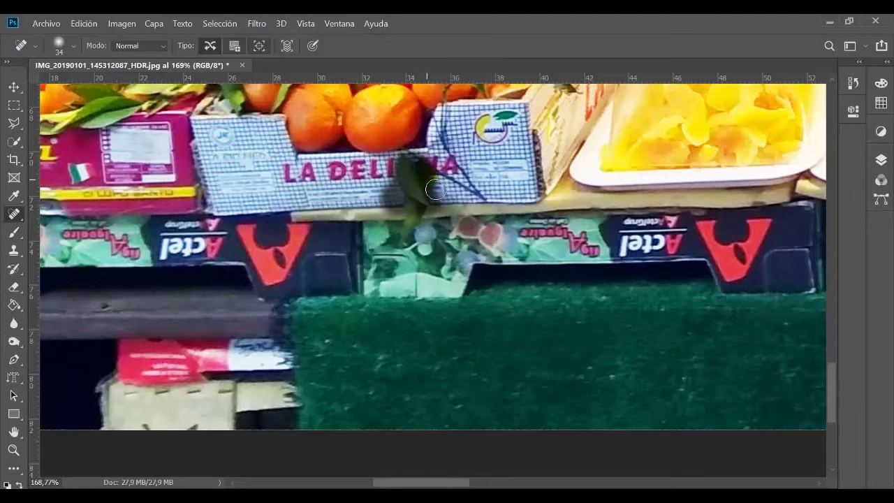
pyautogui.moveTo(410, 193); pyautogui.dragTo(412, 197)
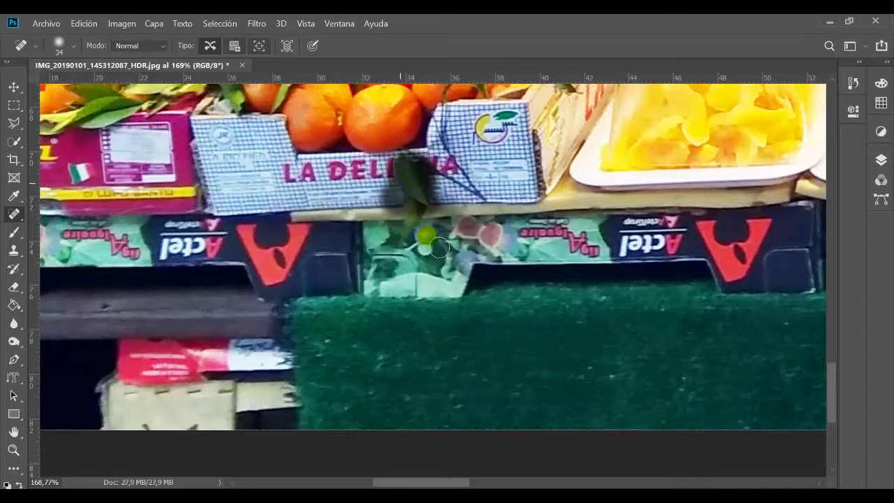
pyautogui.click(474, 170)
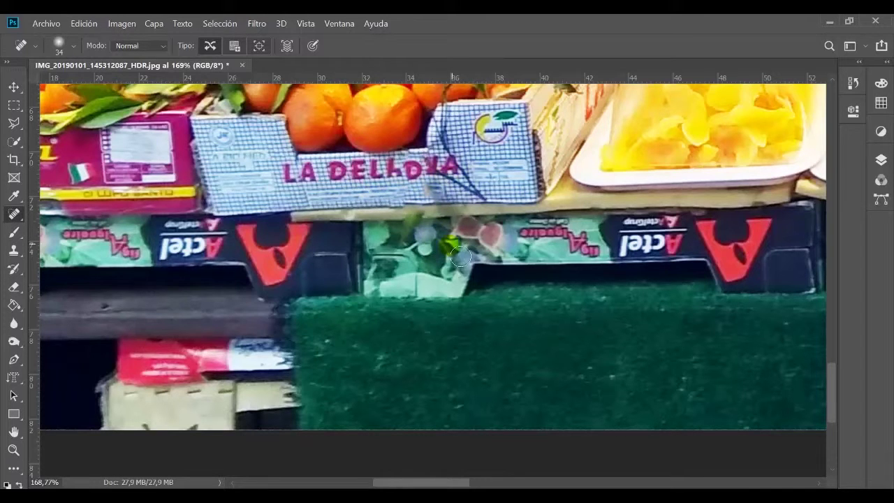
pyautogui.click(370, 176)
pyautogui.click(332, 216)
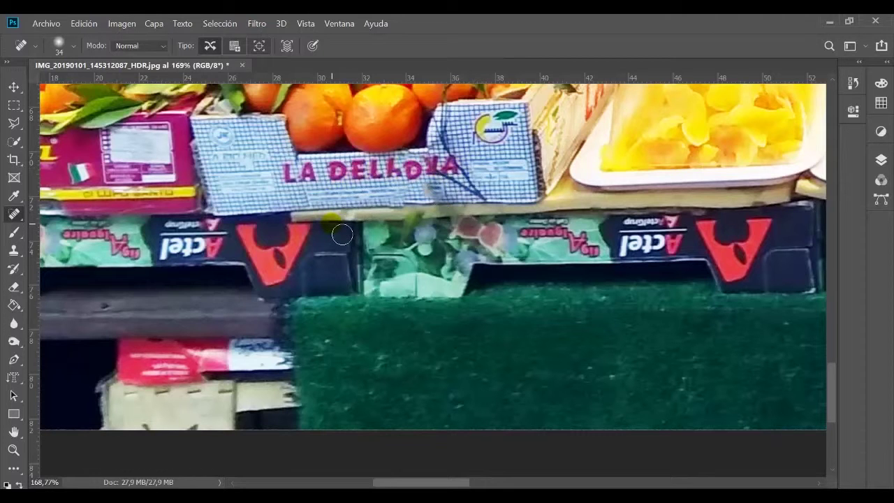
pyautogui.click(472, 167)
pyautogui.click(428, 180)
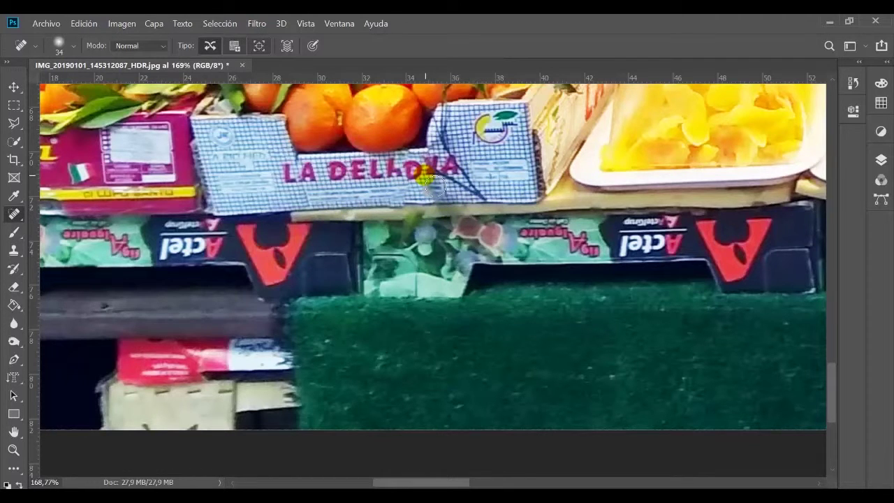
# Switch from the Spot Healing Brush to the Healing Brush tool.
pyautogui.moveTo(674, 197); pyautogui.dragTo(460, 350)
pyautogui.rightClick(27, 222)
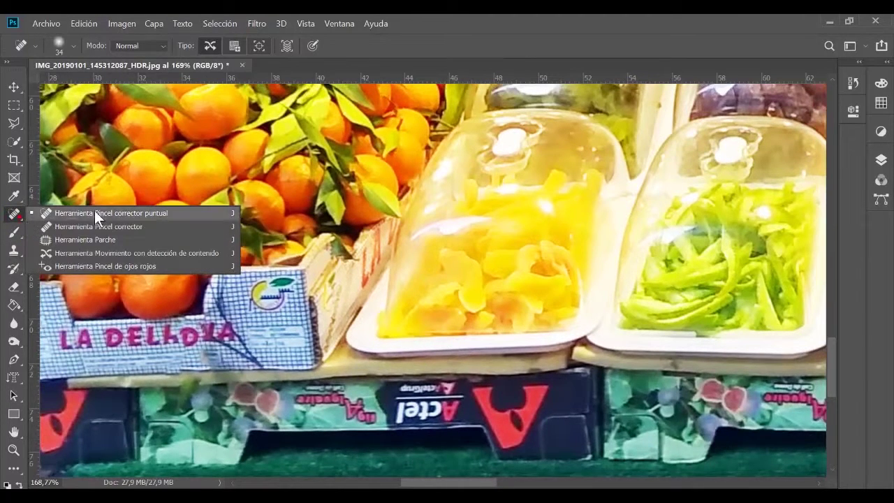
pyautogui.click(126, 231)
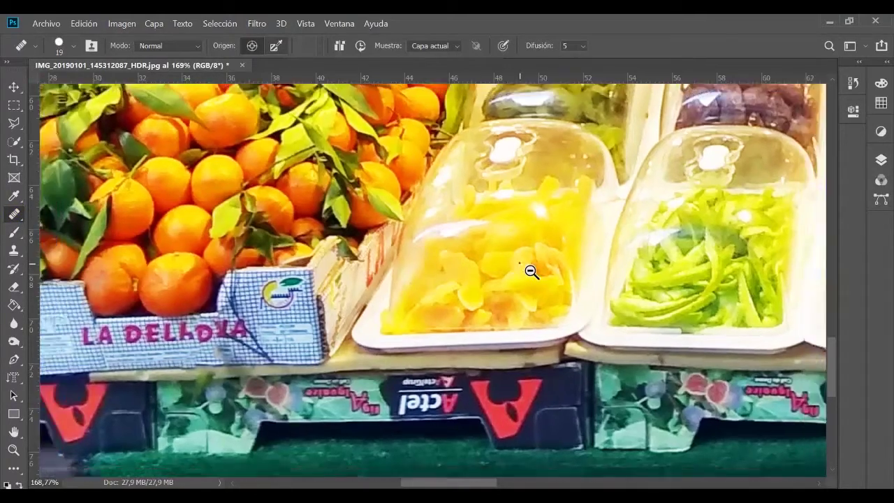
# Try to retouch the green candied fruit tray with the Healing Brush without defining a source point.
pyautogui.scroll(-4, 528, 269)
pyautogui.moveTo(555, 246); pyautogui.dragTo(486, 289)
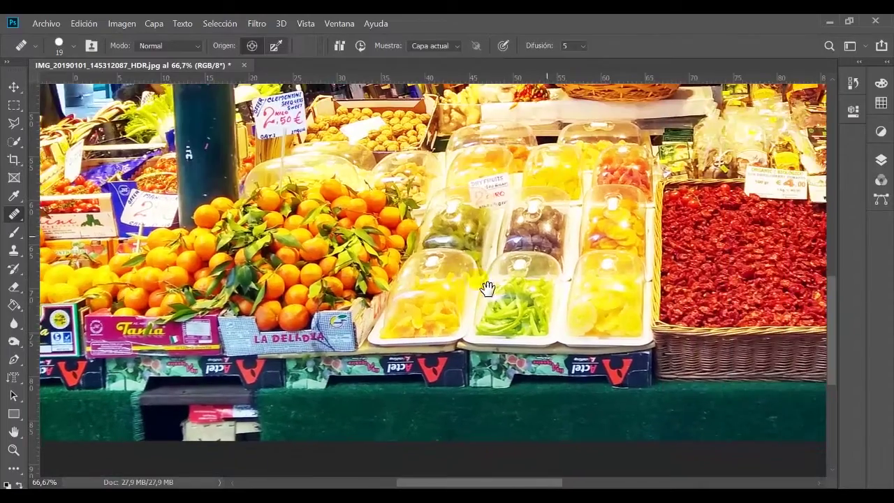
pyautogui.scroll(5, 628, 305)
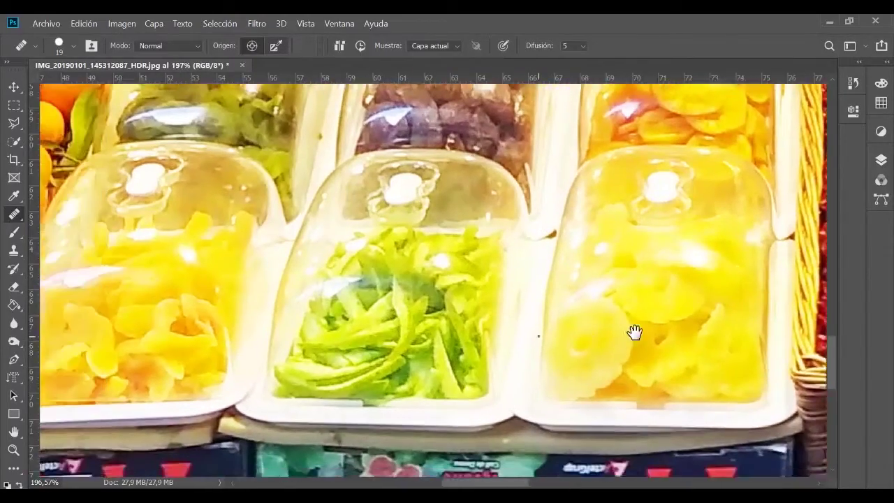
pyautogui.moveTo(634, 332); pyautogui.dragTo(693, 327)
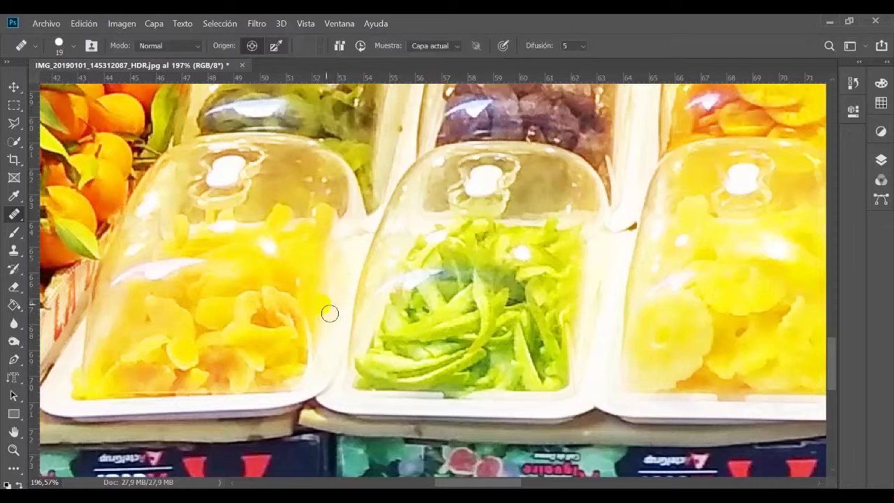
pyautogui.click(370, 367)
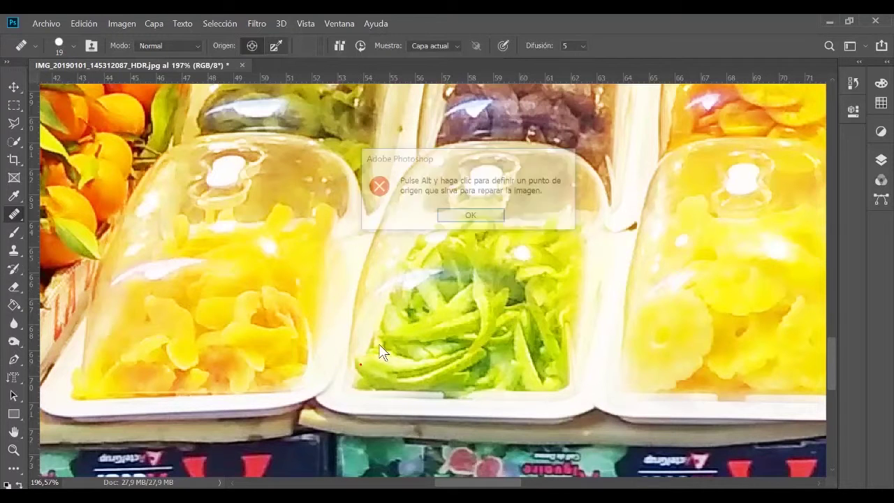
pyautogui.click(472, 216)
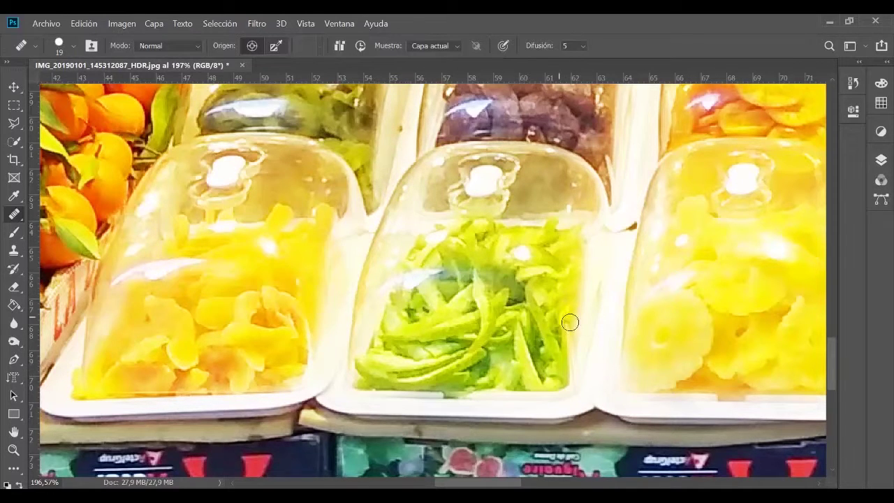
# Sample the orange dried fruit tray and paint over the green candied fruit with the 19 px Healing Brush.
pyautogui.keyDown('alt'); pyautogui.click(224, 285); pyautogui.keyUp('alt')
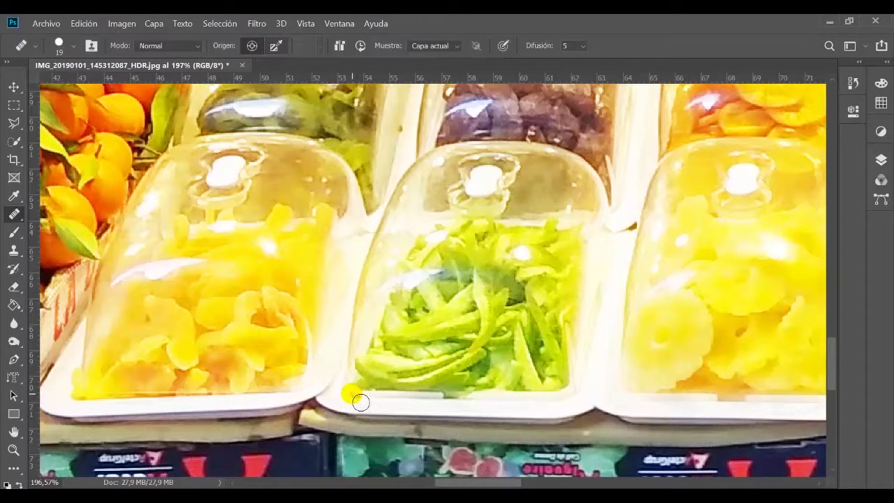
pyautogui.moveTo(358, 393)
pyautogui.mouseDown()
pyautogui.moveTo(371, 353)
pyautogui.moveTo(371, 387)
pyautogui.moveTo(405, 393)
pyautogui.moveTo(370, 397)
pyautogui.moveTo(466, 403)
pyautogui.moveTo(410, 384)
pyautogui.moveTo(462, 381)
pyautogui.moveTo(380, 372)
pyautogui.moveTo(397, 349)
pyautogui.moveTo(400, 319)
pyautogui.moveTo(384, 330)
pyautogui.moveTo(376, 375)
pyautogui.moveTo(387, 339)
pyautogui.moveTo(471, 374)
pyautogui.moveTo(453, 378)
pyautogui.moveTo(483, 371)
pyautogui.moveTo(506, 396)
pyautogui.moveTo(442, 362)
pyautogui.moveTo(486, 351)
pyautogui.moveTo(466, 338)
pyautogui.moveTo(445, 349)
pyautogui.moveTo(425, 338)
pyautogui.moveTo(436, 341)
pyautogui.moveTo(409, 347)
pyautogui.moveTo(435, 330)
pyautogui.moveTo(471, 339)
pyautogui.moveTo(436, 384)
pyautogui.moveTo(406, 358)
pyautogui.moveTo(421, 296)
pyautogui.moveTo(406, 326)
pyautogui.moveTo(424, 280)
pyautogui.moveTo(478, 252)
pyautogui.moveTo(502, 242)
pyautogui.moveTo(475, 257)
pyautogui.moveTo(508, 255)
pyautogui.moveTo(499, 275)
pyautogui.moveTo(479, 282)
pyautogui.moveTo(543, 257)
pyautogui.moveTo(551, 228)
pyautogui.moveTo(553, 254)
pyautogui.mouseUp()
pyautogui.click(557, 323)
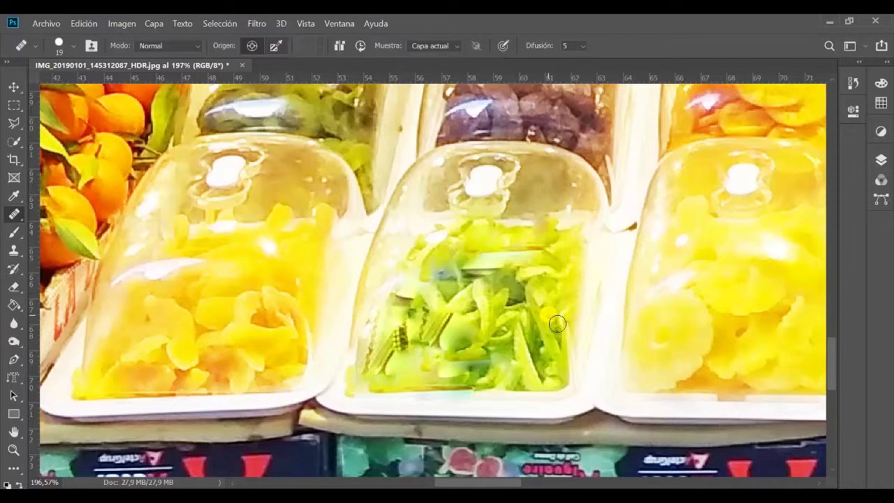
pyautogui.keyDown('alt'); pyautogui.click(535, 293); pyautogui.keyUp('alt')
# Heal the stray tomato patch covering the wicker rim below the white scoop, using the clean rim as source.
pyautogui.moveTo(609, 243)
pyautogui.mouseDown()
pyautogui.moveTo(537, 259)
pyautogui.moveTo(461, 354)
pyautogui.moveTo(755, 322)
pyautogui.moveTo(503, 239)
pyautogui.moveTo(375, 220)
pyautogui.mouseUp()
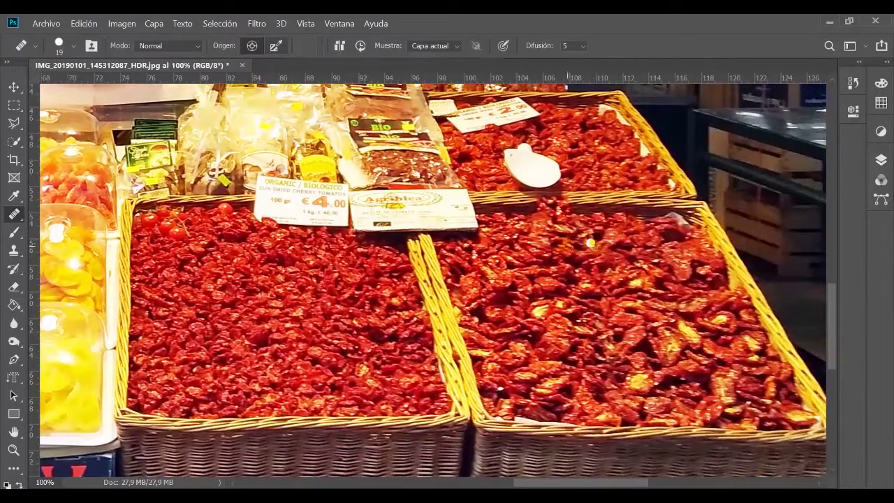
pyautogui.moveTo(564, 231); pyautogui.dragTo(588, 249)
pyautogui.hscroll(3, 529, 263)
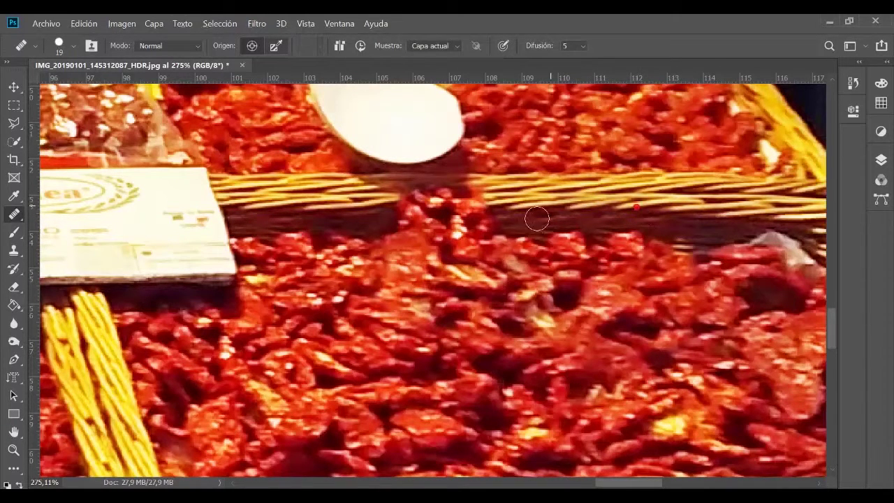
pyautogui.click(482, 221)
pyautogui.moveTo(482, 220)
pyautogui.mouseDown()
pyautogui.moveTo(399, 213)
pyautogui.moveTo(497, 216)
pyautogui.moveTo(505, 208)
pyautogui.moveTo(395, 210)
pyautogui.moveTo(480, 225)
pyautogui.moveTo(409, 222)
pyautogui.moveTo(453, 224)
pyautogui.mouseUp()
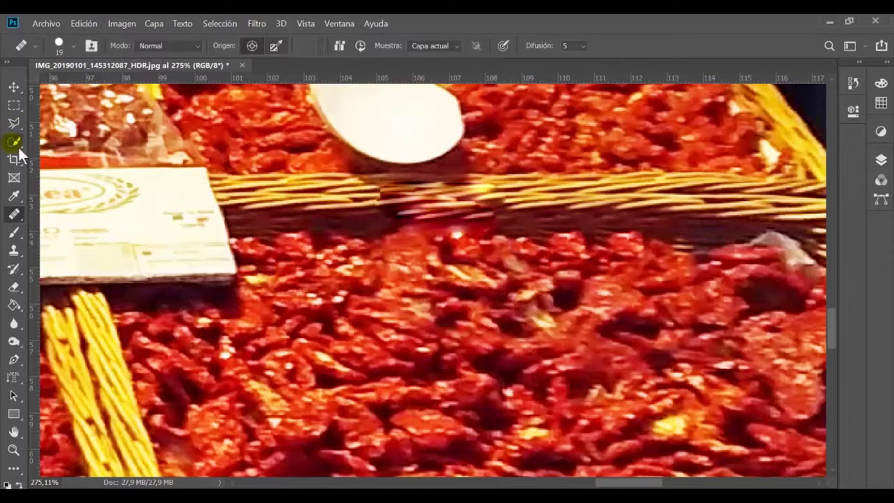
# Lower the Healing Brush hardness to 38% and retouch the wicker rim beside the repaired patch.
pyautogui.click(74, 46)
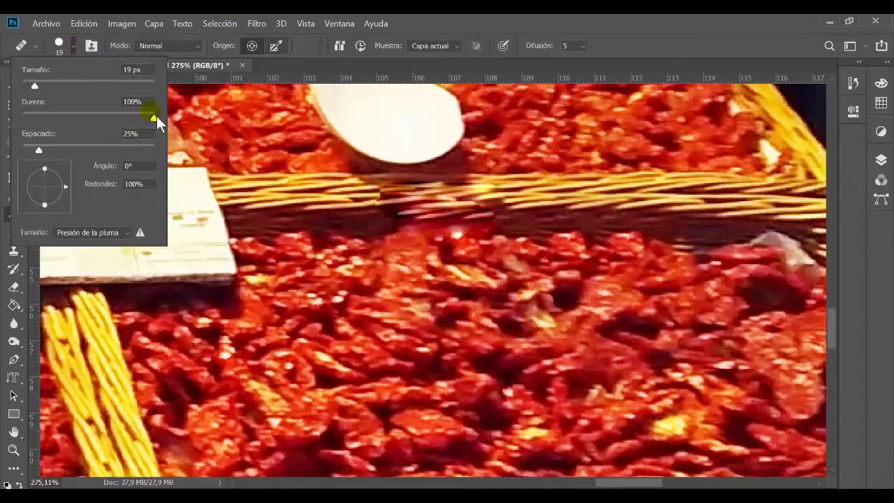
pyautogui.moveTo(82, 128); pyautogui.dragTo(80, 126)
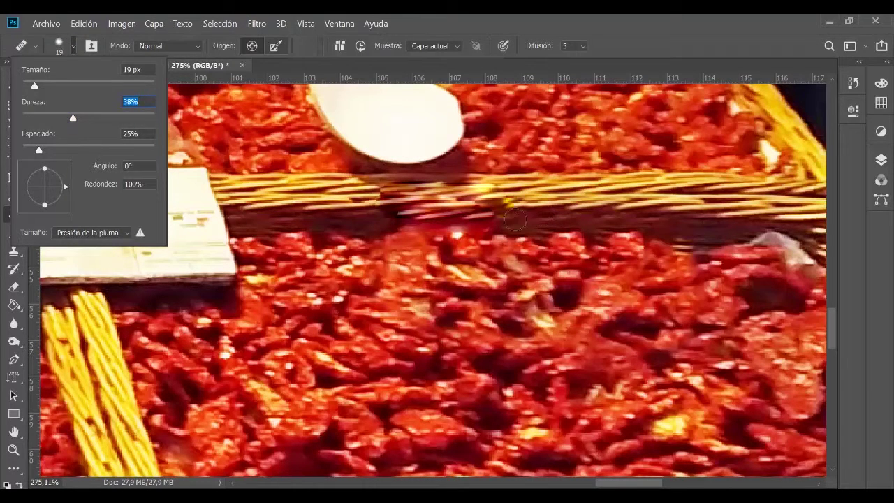
pyautogui.click(514, 221)
pyautogui.moveTo(590, 231)
pyautogui.mouseDown()
pyautogui.moveTo(531, 211)
pyautogui.moveTo(604, 216)
pyautogui.moveTo(524, 219)
pyautogui.mouseUp()
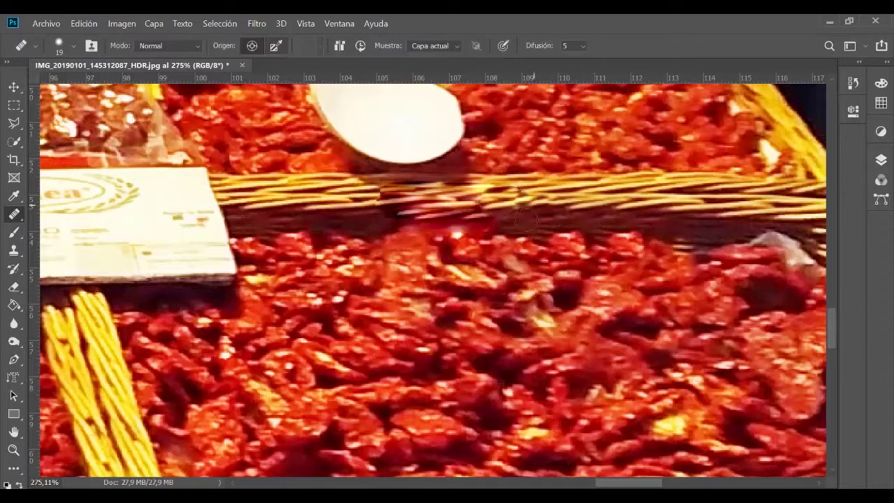
pyautogui.keyDown('alt'); pyautogui.click(577, 210); pyautogui.keyUp('alt')
pyautogui.click(516, 208)
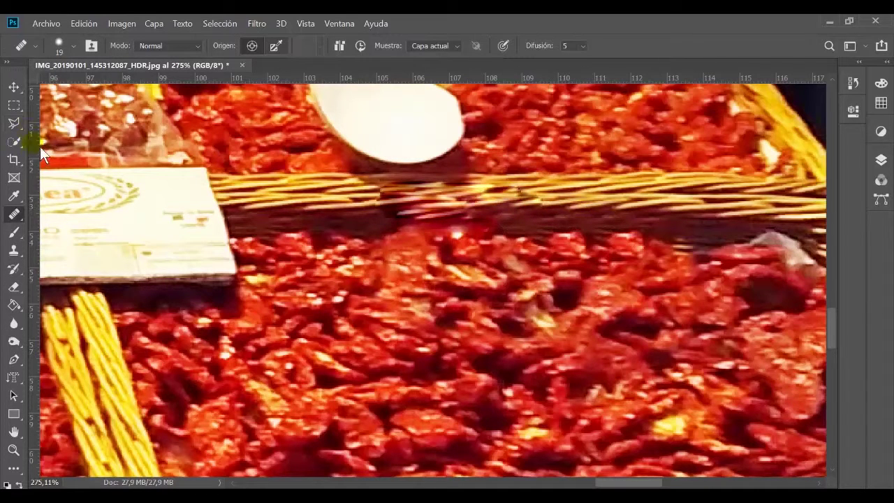
# Set the Healing Brush hardness to 0% and blend the repaired section of wicker rim below the scoop.
pyautogui.click(79, 49)
pyautogui.moveTo(78, 118); pyautogui.dragTo(21, 127)
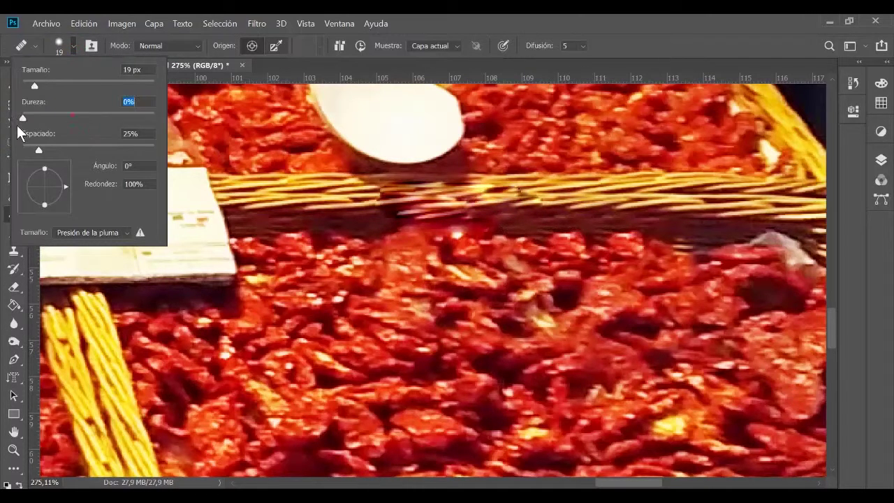
pyautogui.click(553, 201)
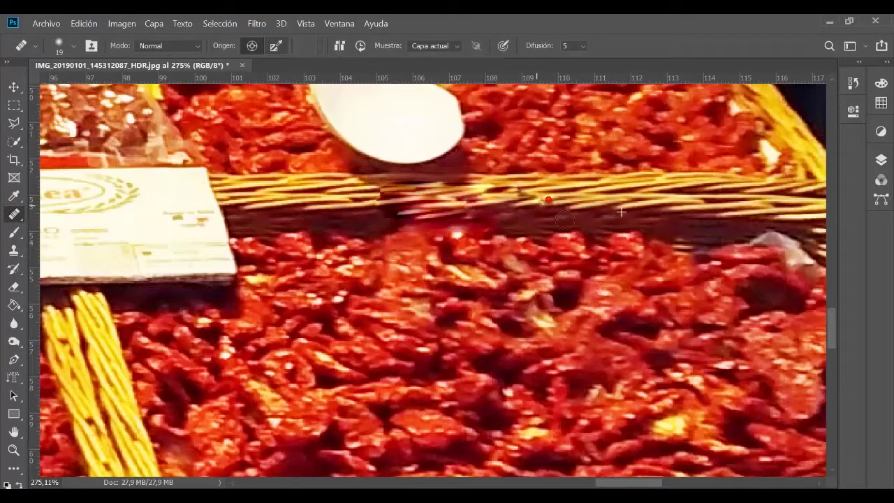
pyautogui.scroll(-1, 503, 270)
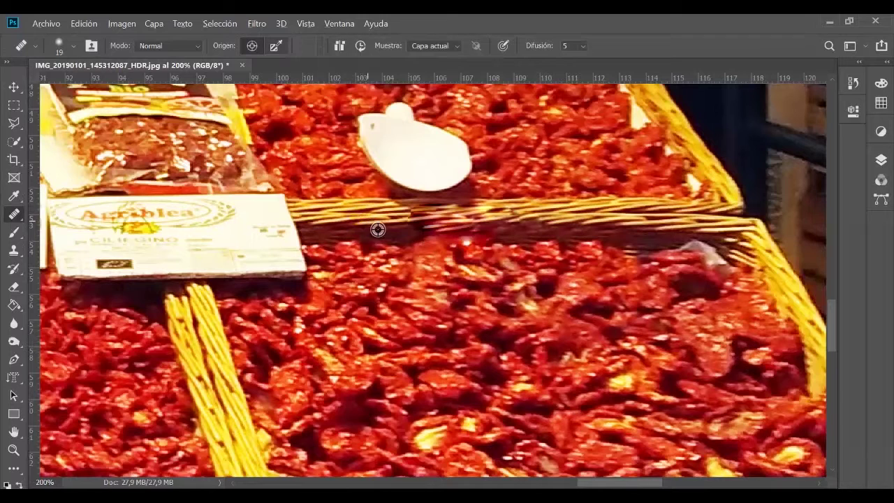
pyautogui.moveTo(417, 229)
pyautogui.mouseDown()
pyautogui.moveTo(467, 227)
pyautogui.moveTo(424, 225)
pyautogui.mouseUp()
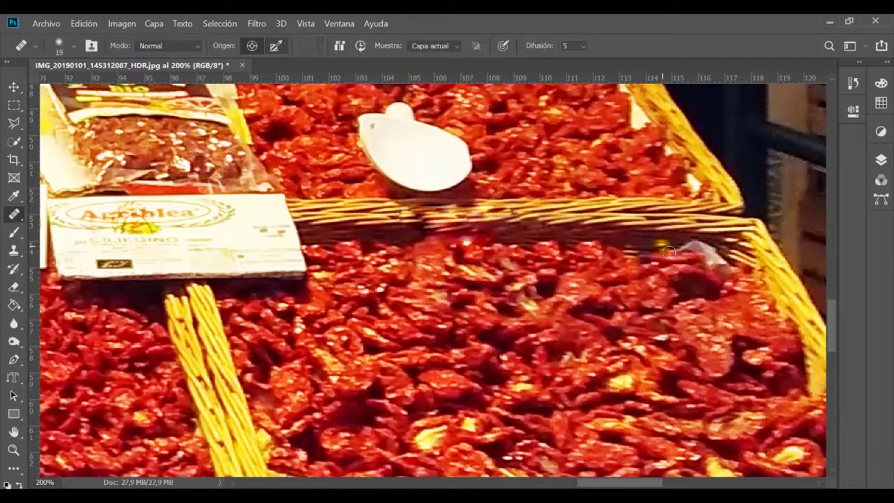
pyautogui.click(669, 253)
# Rebuild the wicker rim and the adjoining tomato edge below the scoop with the 25 px Clone Stamp.
pyautogui.click(23, 255)
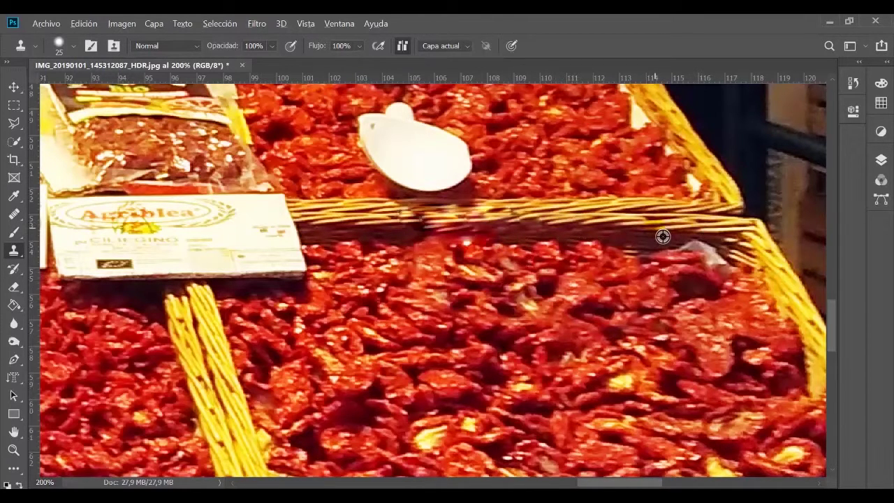
pyautogui.moveTo(559, 233)
pyautogui.mouseDown()
pyautogui.moveTo(413, 232)
pyautogui.moveTo(432, 228)
pyautogui.moveTo(404, 225)
pyautogui.mouseUp()
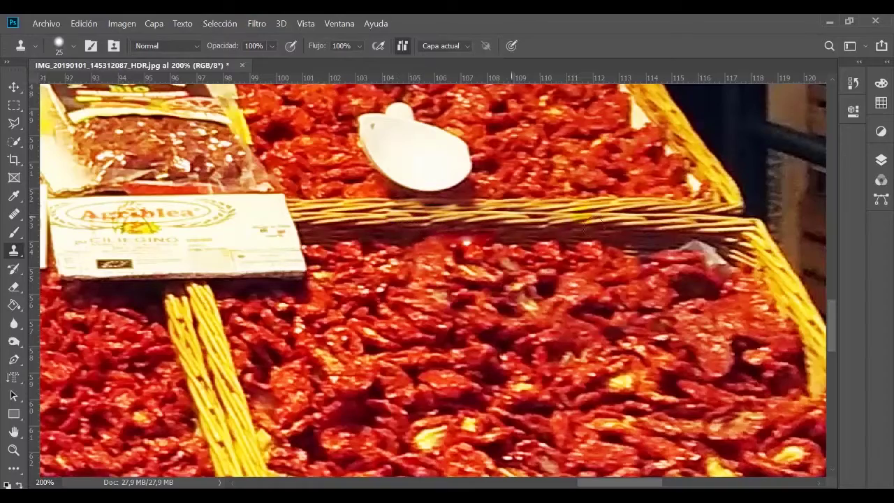
pyautogui.hotkey('ctrl', '-')
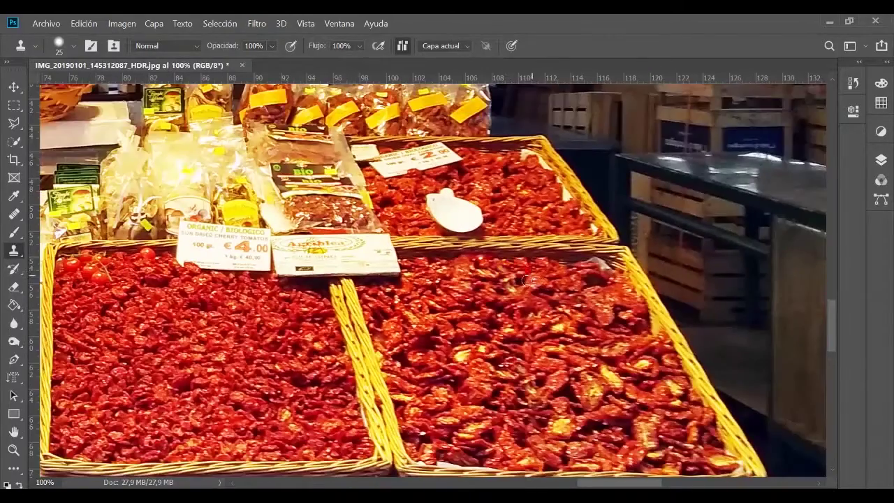
pyautogui.scroll(5, 527, 279)
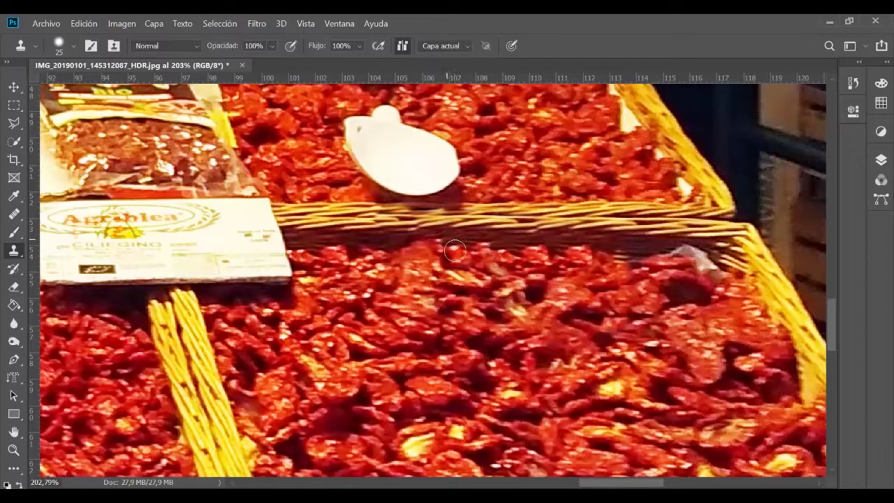
pyautogui.moveTo(466, 253)
pyautogui.mouseDown()
pyautogui.moveTo(423, 250)
pyautogui.moveTo(452, 256)
pyautogui.mouseUp()
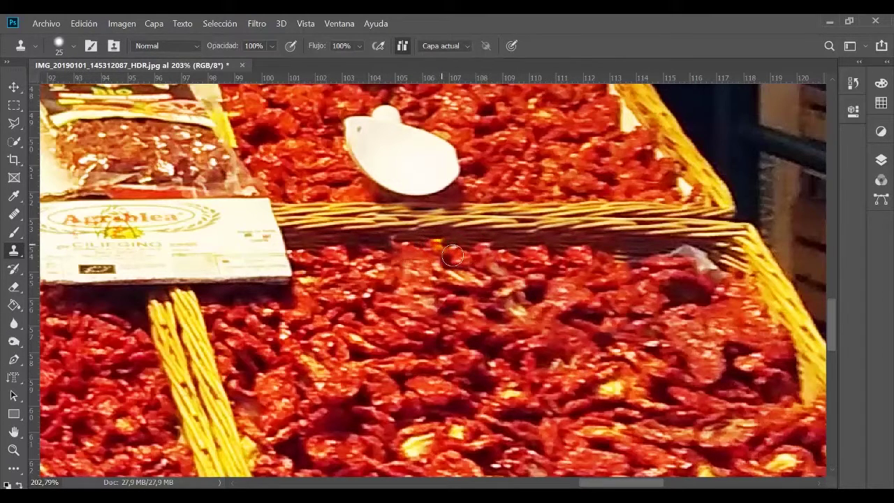
# Clone dried tomatoes over the lower-right corner of the Agriblea sign with the Clone Stamp at 100% opacity.
pyautogui.click(272, 47)
pyautogui.moveTo(304, 66)
pyautogui.mouseDown()
pyautogui.moveTo(274, 67)
pyautogui.moveTo(297, 69)
pyautogui.mouseUp()
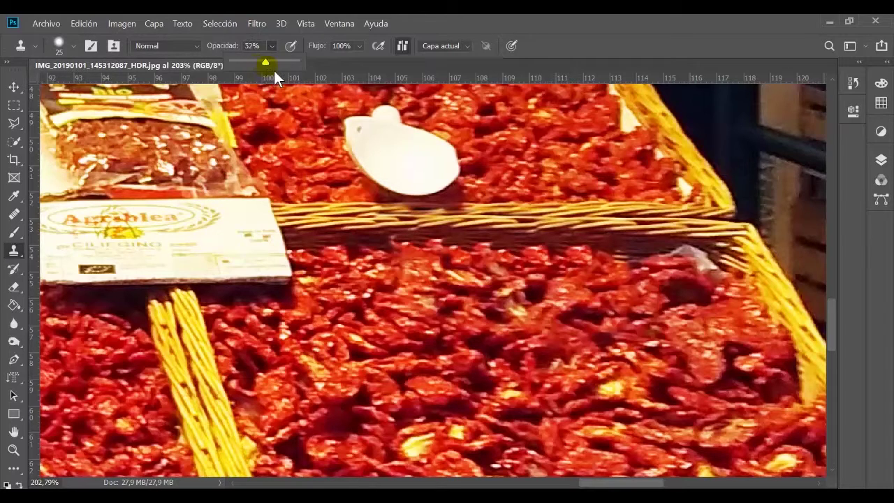
pyautogui.moveTo(275, 71); pyautogui.dragTo(262, 72)
pyautogui.moveTo(468, 315); pyautogui.dragTo(551, 351)
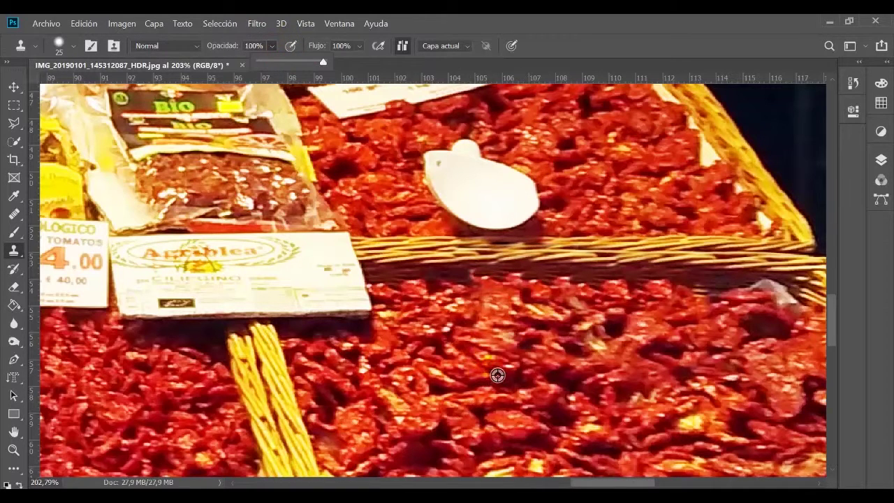
pyautogui.click(506, 370)
pyautogui.keyDown('alt'); pyautogui.click(427, 338); pyautogui.keyUp('alt')
pyautogui.moveTo(343, 287)
pyautogui.mouseDown()
pyautogui.moveTo(352, 297)
pyautogui.moveTo(328, 286)
pyautogui.moveTo(363, 307)
pyautogui.moveTo(374, 301)
pyautogui.moveTo(328, 321)
pyautogui.moveTo(309, 286)
pyautogui.moveTo(328, 328)
pyautogui.moveTo(314, 307)
pyautogui.moveTo(353, 296)
pyautogui.mouseUp()
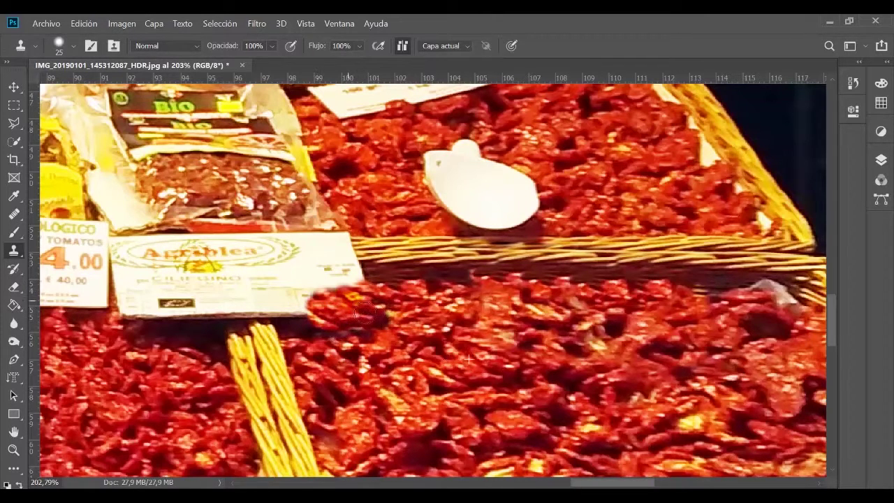
# Set the Clone Stamp opacity to 14% and faintly clone tomatoes over the right part of the Agriblea sign.
pyautogui.click(359, 159)
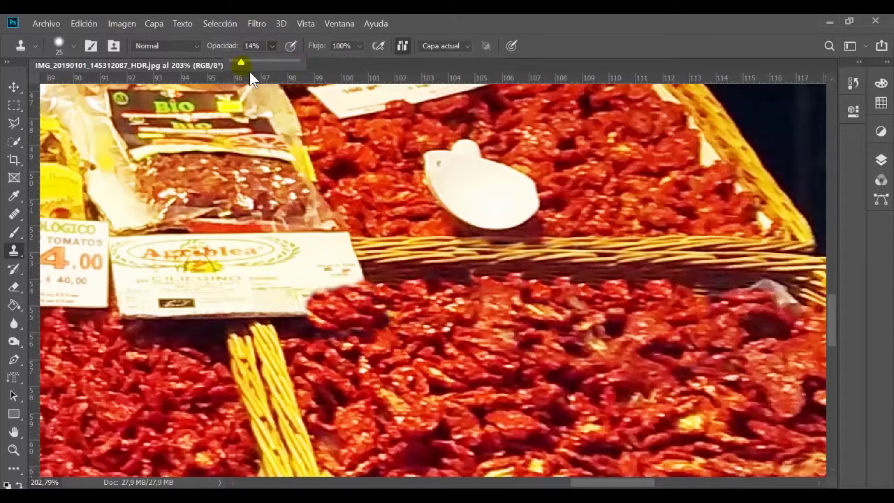
pyautogui.click(520, 404)
pyautogui.moveTo(300, 284); pyautogui.dragTo(345, 292)
pyautogui.moveTo(307, 297)
pyautogui.mouseDown()
pyautogui.moveTo(302, 307)
pyautogui.moveTo(349, 286)
pyautogui.moveTo(307, 293)
pyautogui.moveTo(338, 351)
pyautogui.mouseUp()
pyautogui.click(251, 46)
pyautogui.moveTo(349, 310)
pyautogui.mouseDown()
pyautogui.moveTo(294, 293)
pyautogui.moveTo(303, 321)
pyautogui.moveTo(349, 283)
pyautogui.moveTo(333, 284)
pyautogui.moveTo(338, 302)
pyautogui.moveTo(340, 277)
pyautogui.moveTo(286, 325)
pyautogui.moveTo(318, 286)
pyautogui.moveTo(347, 272)
pyautogui.moveTo(349, 245)
pyautogui.moveTo(328, 268)
pyautogui.moveTo(391, 342)
pyautogui.moveTo(338, 275)
pyautogui.moveTo(307, 307)
pyautogui.moveTo(287, 296)
pyautogui.mouseUp()
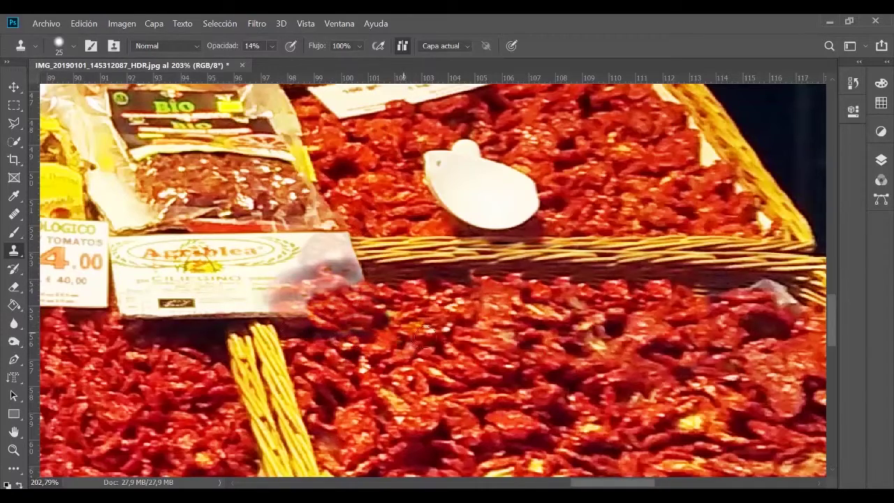
# Switch from the Clone Stamp back to the Healing Brush tool.
pyautogui.scroll(-2, 479, 323)
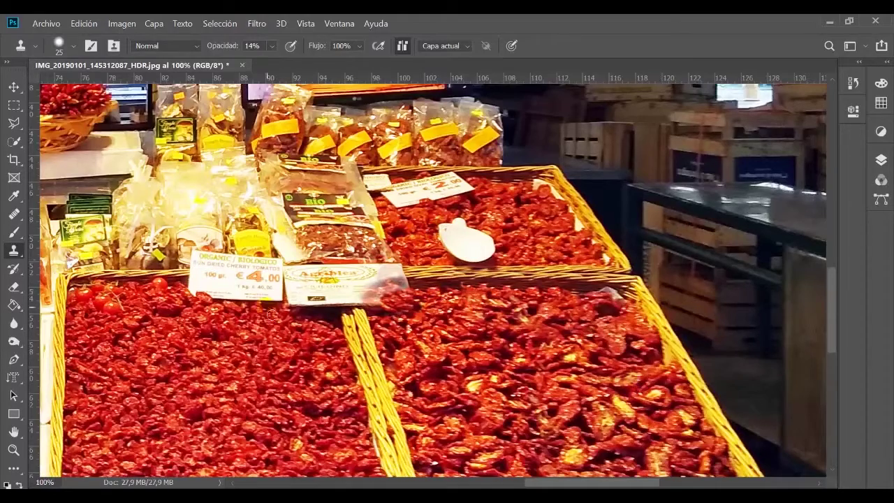
pyautogui.moveTo(487, 377); pyautogui.dragTo(613, 313)
pyautogui.moveTo(455, 329)
pyautogui.mouseDown()
pyautogui.moveTo(425, 402)
pyautogui.moveTo(418, 380)
pyautogui.mouseUp()
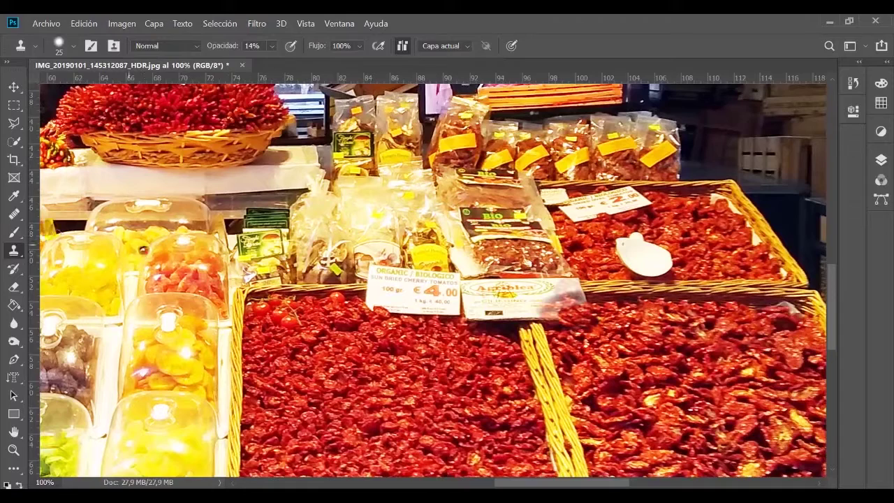
pyautogui.click(15, 214)
pyautogui.click(98, 231)
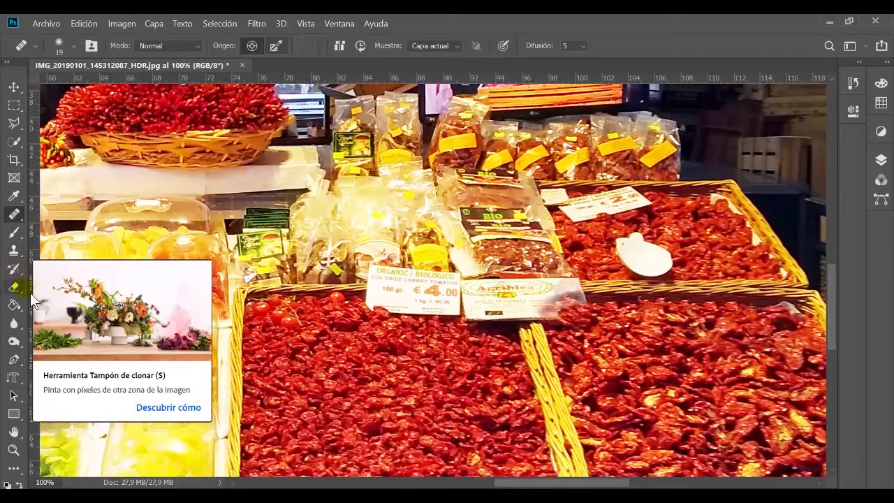
pyautogui.rightClick(22, 219)
pyautogui.click(101, 226)
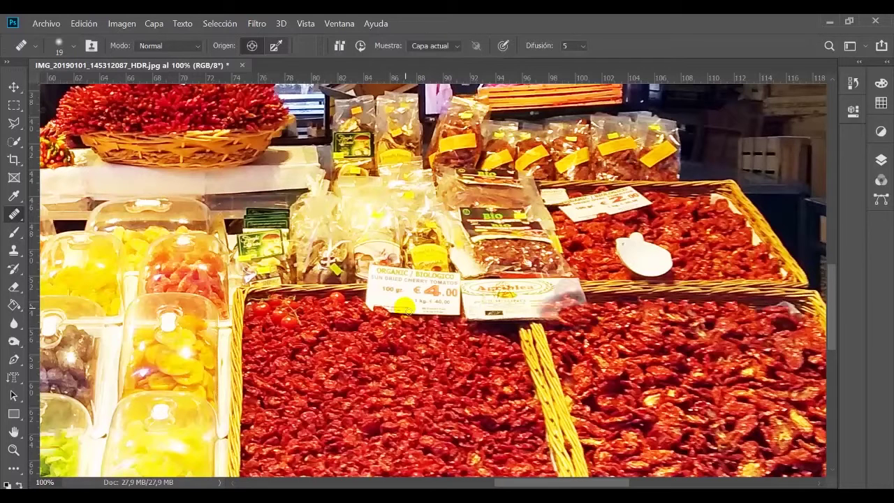
# Switch to the Clone Stamp and enlarge its brush to 70 px near the front-left basket of dried tomatoes.
pyautogui.click(14, 252)
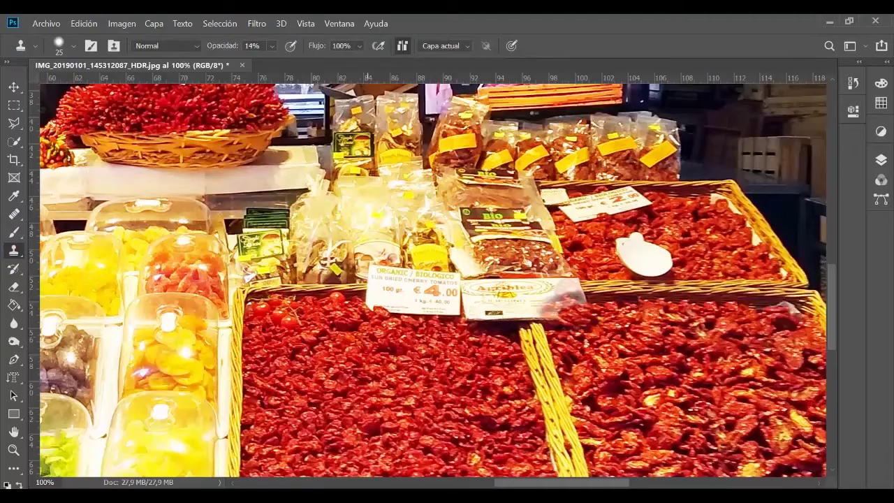
pyautogui.scroll(-5, 547, 298)
pyautogui.hscroll(-8, 547, 298)
pyautogui.keyDown('alt'); pyautogui.click(351, 388); pyautogui.keyUp('alt')
pyautogui.click(479, 378)
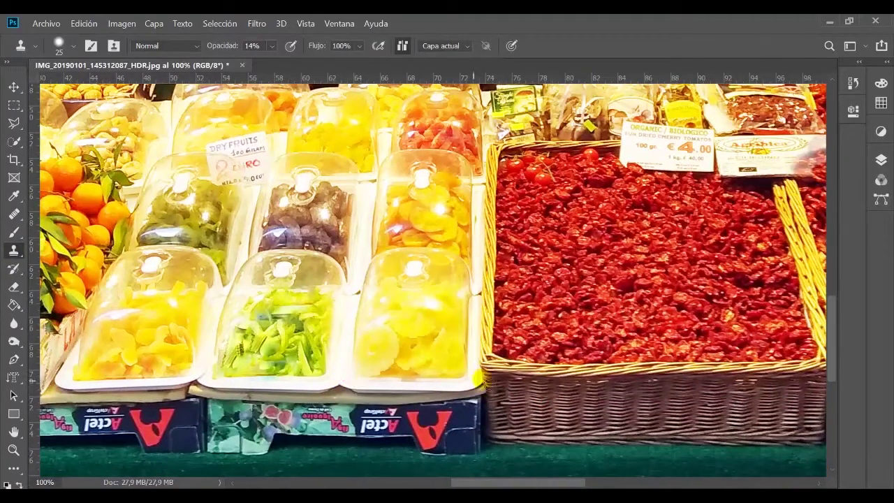
pyautogui.click(506, 387)
pyautogui.moveTo(510, 383)
pyautogui.mouseDown()
pyautogui.moveTo(542, 385)
pyautogui.moveTo(534, 386)
pyautogui.mouseUp()
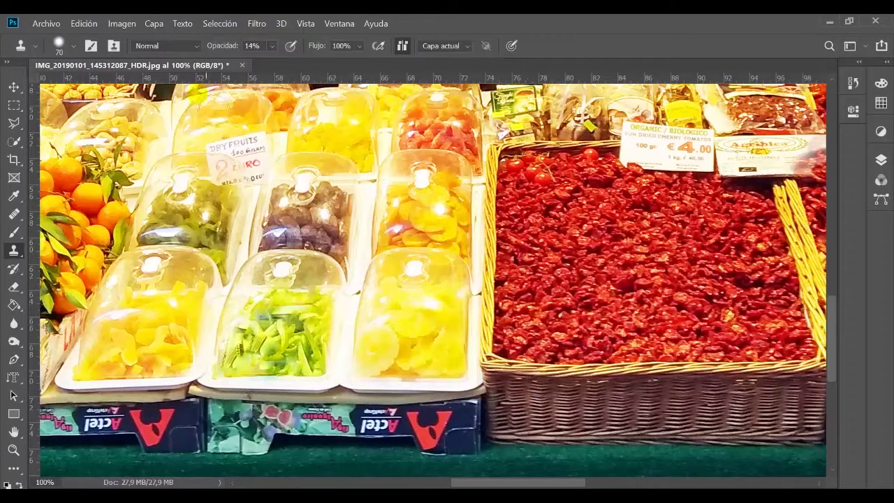
# Set the Clone Stamp brush size to 76 px and its opacity to 100%.
pyautogui.click(82, 47)
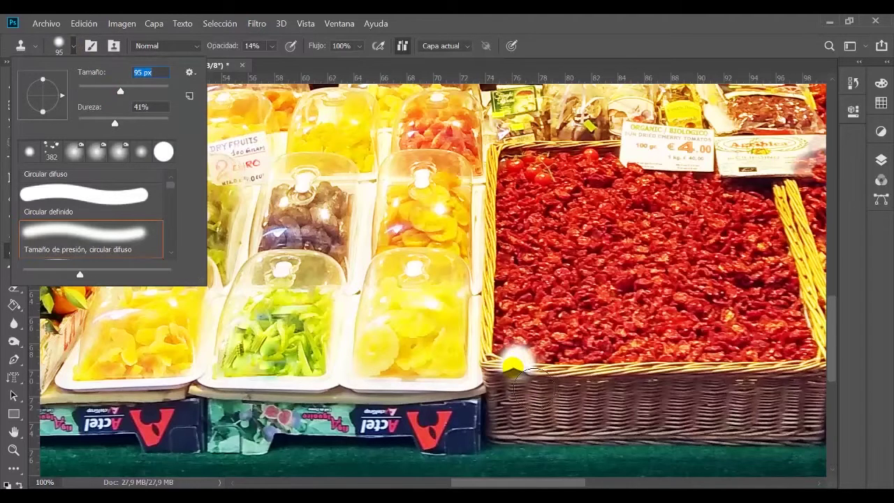
pyautogui.keyDown('alt'); pyautogui.click(516, 383); pyautogui.keyUp('alt')
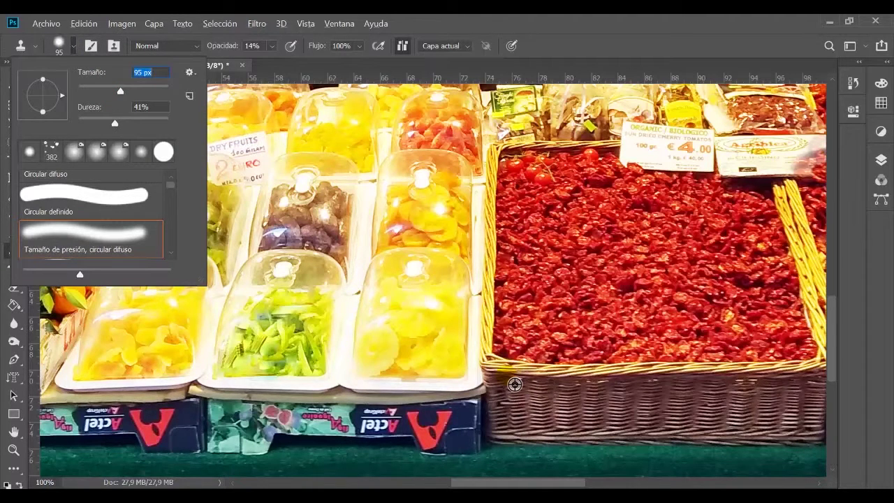
pyautogui.moveTo(515, 384)
pyautogui.mouseDown()
pyautogui.moveTo(547, 378)
pyautogui.moveTo(497, 378)
pyautogui.moveTo(556, 377)
pyautogui.moveTo(507, 385)
pyautogui.mouseUp()
pyautogui.click(271, 45)
pyautogui.moveTo(282, 63); pyautogui.dragTo(344, 71)
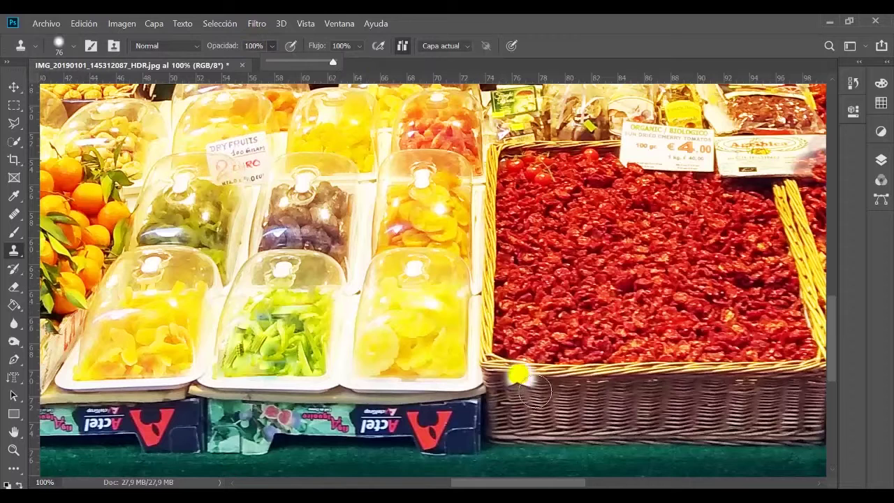
# Clone the front dried pineapple tray onto the left part of the adjoining tomato basket, directly on the background layer.
pyautogui.click(534, 374)
pyautogui.moveTo(534, 374)
pyautogui.mouseDown()
pyautogui.moveTo(535, 316)
pyautogui.moveTo(550, 302)
pyautogui.moveTo(576, 303)
pyautogui.moveTo(615, 272)
pyautogui.moveTo(615, 313)
pyautogui.moveTo(586, 318)
pyautogui.moveTo(551, 385)
pyautogui.moveTo(608, 377)
pyautogui.moveTo(534, 377)
pyautogui.moveTo(628, 380)
pyautogui.moveTo(595, 342)
pyautogui.moveTo(645, 363)
pyautogui.moveTo(639, 280)
pyautogui.moveTo(580, 241)
pyautogui.moveTo(558, 240)
pyautogui.moveTo(564, 288)
pyautogui.moveTo(543, 342)
pyautogui.moveTo(602, 373)
pyautogui.moveTo(639, 360)
pyautogui.moveTo(654, 377)
pyautogui.moveTo(615, 387)
pyautogui.moveTo(643, 317)
pyautogui.moveTo(625, 269)
pyautogui.moveTo(551, 338)
pyautogui.moveTo(537, 320)
pyautogui.mouseUp()
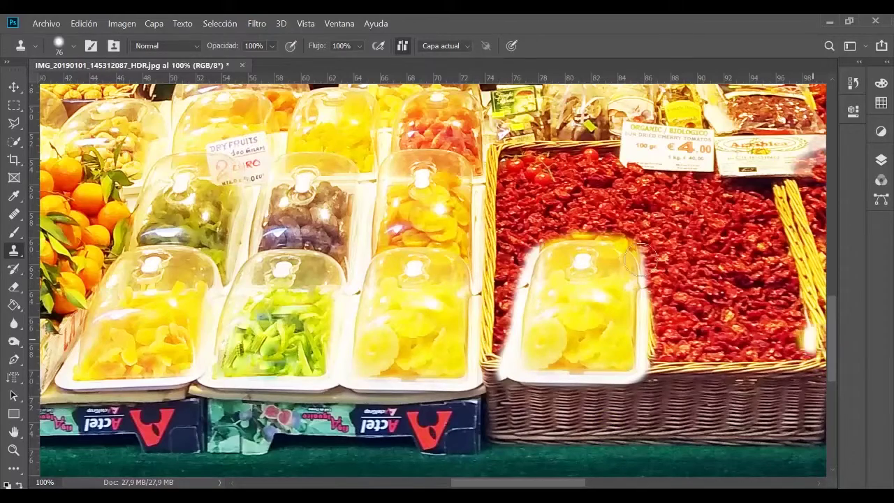
pyautogui.keyDown('alt'); pyautogui.click(360, 271); pyautogui.keyUp('alt')
pyautogui.keyDown('alt'); pyautogui.click(360, 271); pyautogui.keyUp('alt')
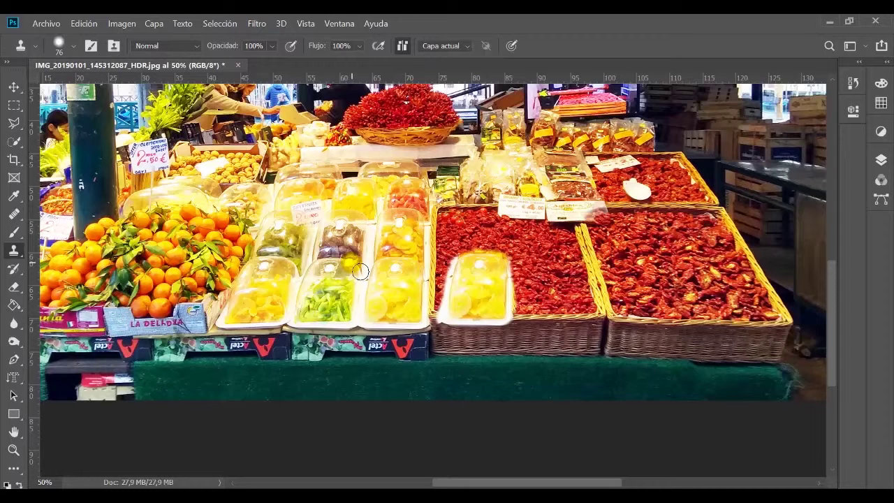
pyautogui.moveTo(360, 271); pyautogui.dragTo(418, 295)
pyautogui.moveTo(535, 313)
pyautogui.mouseDown()
pyautogui.moveTo(544, 314)
pyautogui.moveTo(528, 314)
pyautogui.mouseUp()
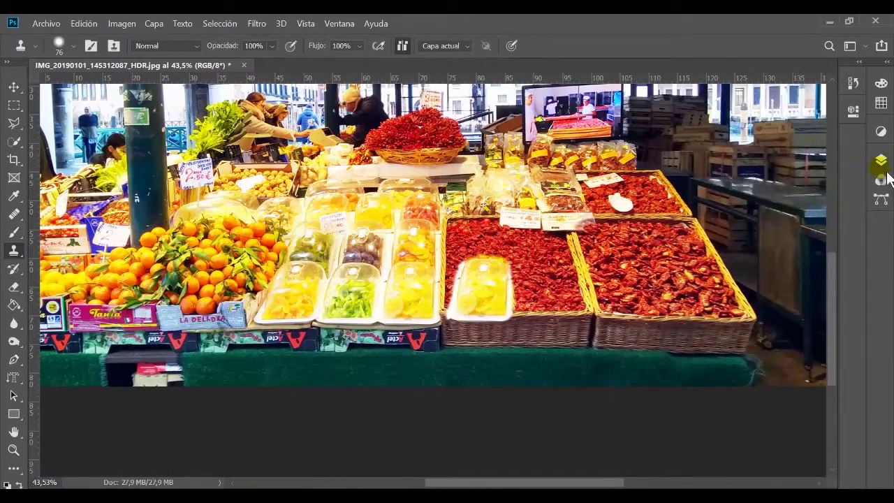
# Convert the background into a regular layer and toggle its visibility off and on.
pyautogui.click(881, 162)
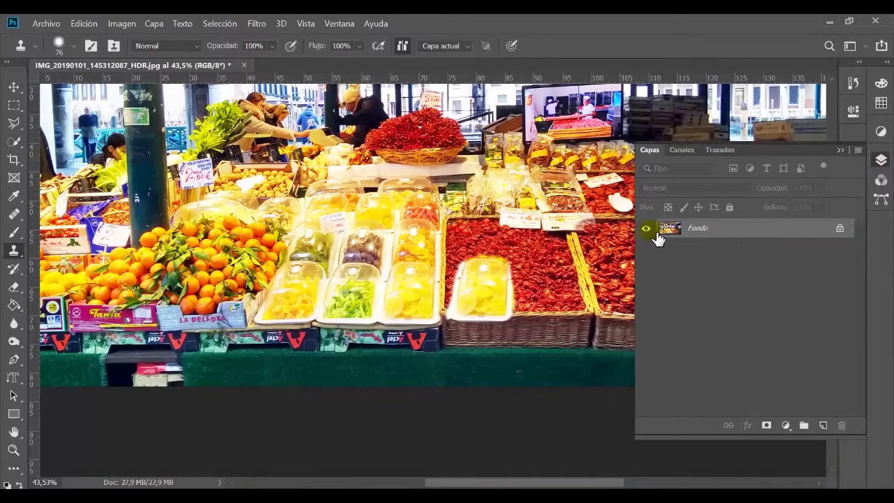
pyautogui.click(839, 228)
pyautogui.click(647, 229)
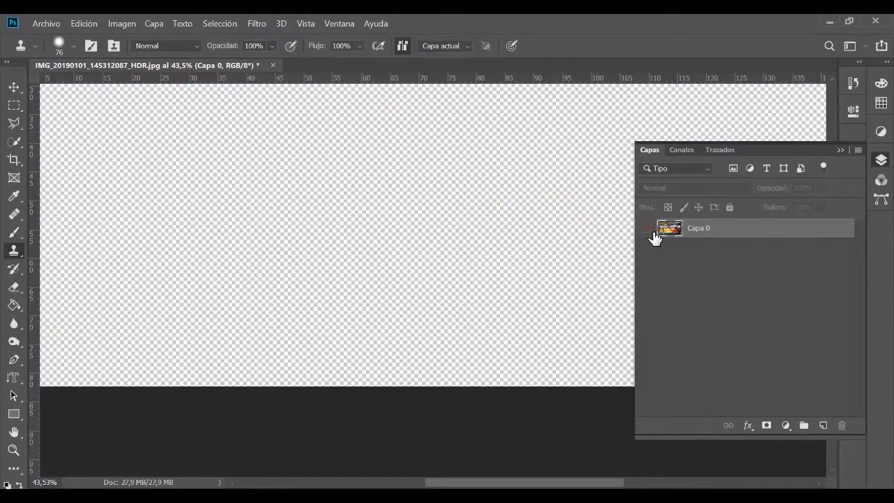
pyautogui.click(647, 229)
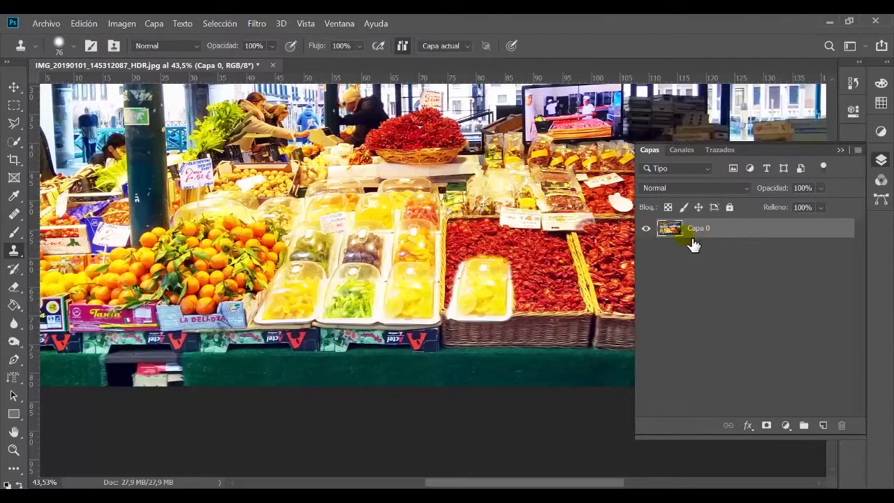
pyautogui.moveTo(478, 294); pyautogui.dragTo(385, 312)
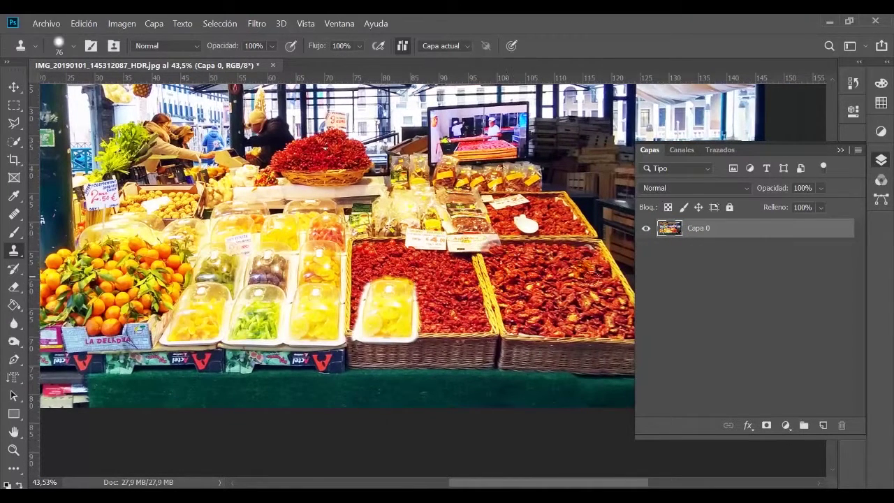
pyautogui.moveTo(455, 326); pyautogui.dragTo(489, 315)
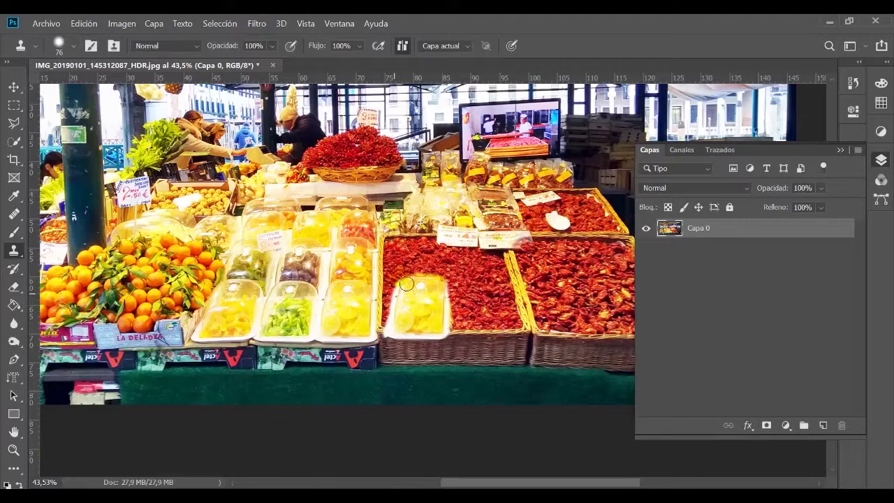
# Revert the photo to its Abrir state in the document history.
pyautogui.click(857, 85)
pyautogui.scroll(10, 768, 115)
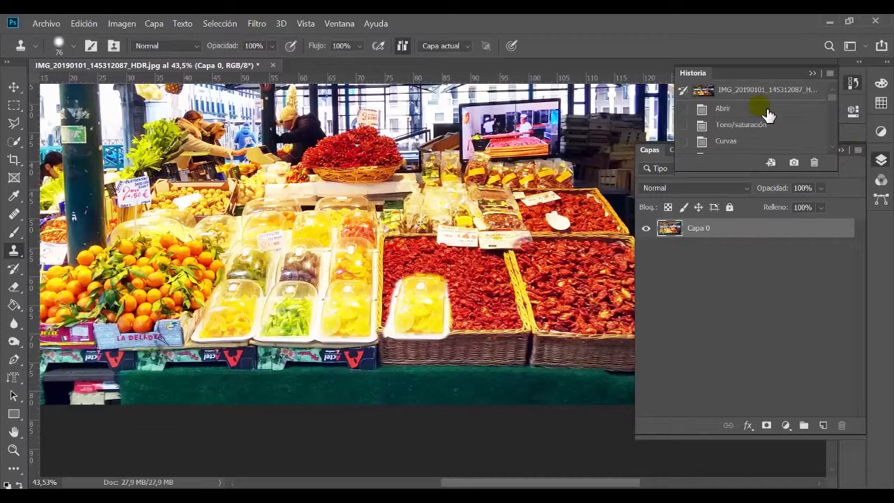
pyautogui.click(722, 108)
# Convert the background into a regular layer, duplicate it and hide the original layer.
pyautogui.click(839, 229)
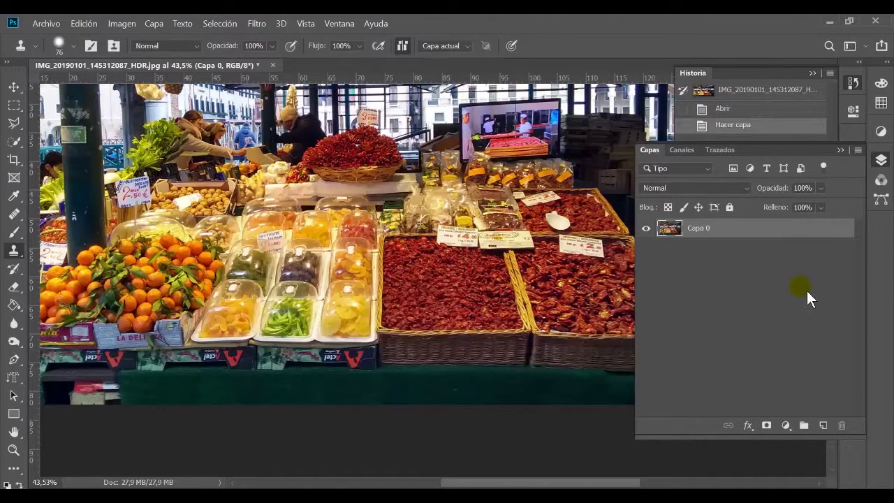
pyautogui.moveTo(778, 227); pyautogui.dragTo(822, 425)
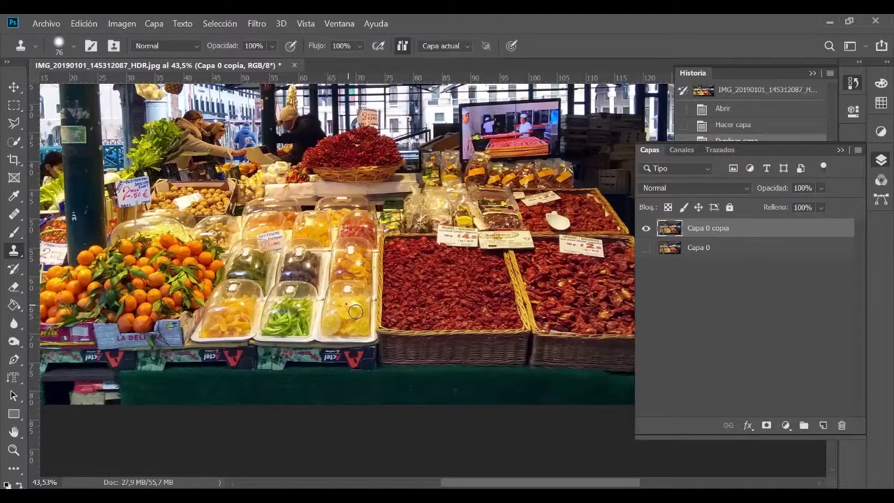
# Add a new layer and clone the dried fruit trays onto it over the left edge of the tomato basket.
pyautogui.click(823, 426)
pyautogui.moveTo(436, 296)
pyautogui.mouseDown()
pyautogui.moveTo(402, 308)
pyautogui.moveTo(391, 331)
pyautogui.moveTo(391, 318)
pyautogui.moveTo(410, 323)
pyautogui.moveTo(396, 327)
pyautogui.moveTo(395, 301)
pyautogui.moveTo(362, 314)
pyautogui.moveTo(392, 325)
pyautogui.moveTo(415, 292)
pyautogui.moveTo(436, 342)
pyautogui.moveTo(419, 293)
pyautogui.moveTo(391, 283)
pyautogui.moveTo(363, 311)
pyautogui.moveTo(377, 300)
pyautogui.mouseUp()
pyautogui.click(768, 252)
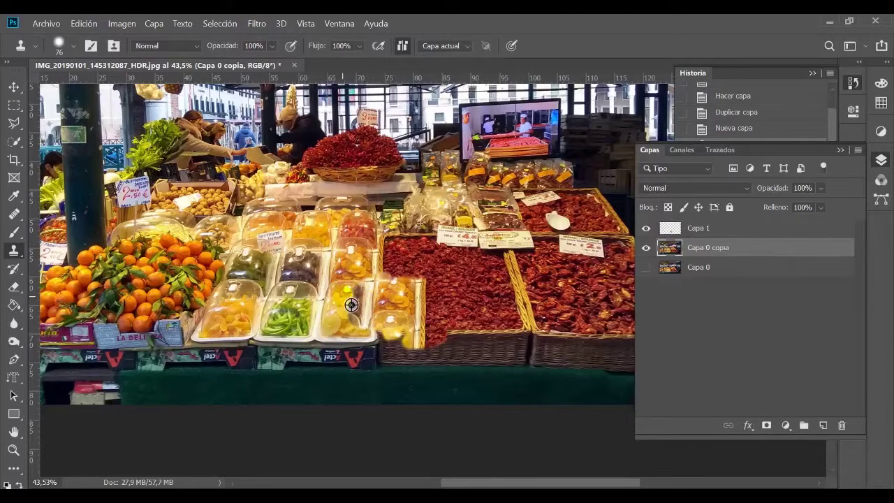
pyautogui.click(781, 230)
pyautogui.moveTo(399, 310)
pyautogui.mouseDown()
pyautogui.moveTo(407, 271)
pyautogui.moveTo(388, 237)
pyautogui.moveTo(384, 300)
pyautogui.moveTo(401, 342)
pyautogui.moveTo(428, 353)
pyautogui.moveTo(430, 252)
pyautogui.moveTo(433, 328)
pyautogui.moveTo(407, 267)
pyautogui.mouseUp()
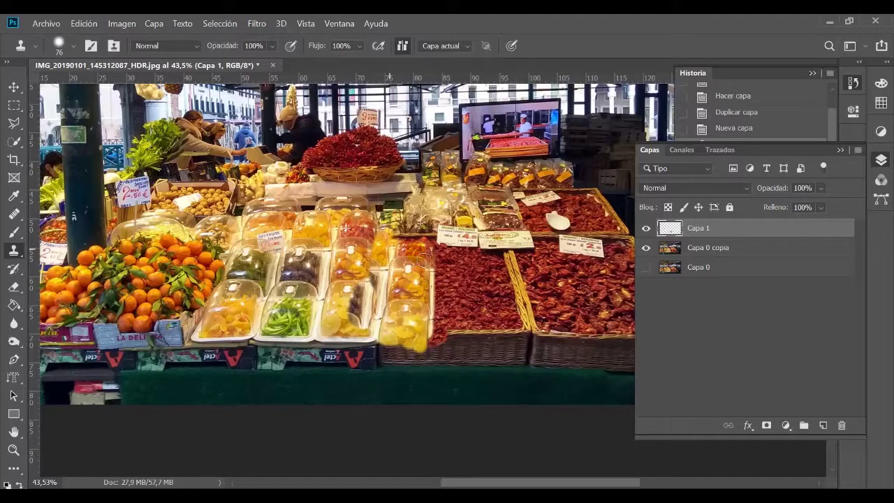
pyautogui.moveTo(427, 350)
pyautogui.mouseDown()
pyautogui.moveTo(383, 349)
pyautogui.moveTo(427, 367)
pyautogui.moveTo(438, 360)
pyautogui.moveTo(437, 260)
pyautogui.moveTo(403, 259)
pyautogui.mouseUp()
# Move the cloned trays onto the divider between the two tomato baskets and delete their layer.
pyautogui.press('v')
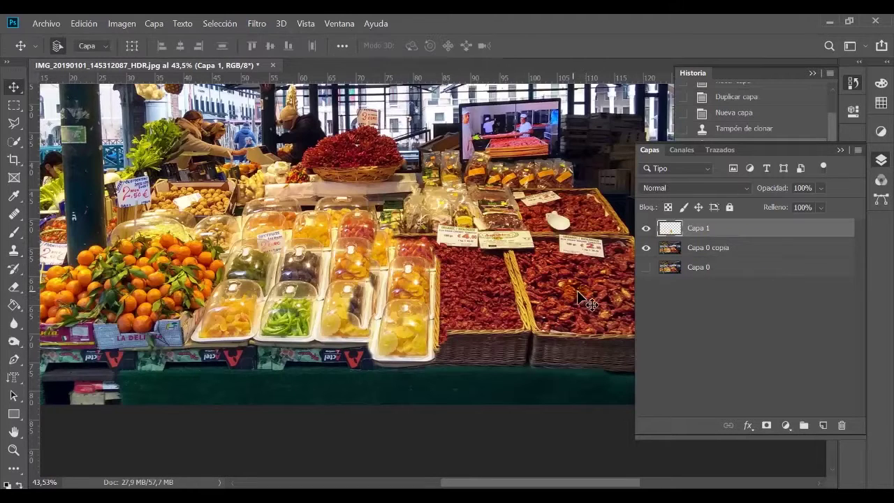
pyautogui.moveTo(402, 314)
pyautogui.mouseDown()
pyautogui.moveTo(433, 300)
pyautogui.moveTo(482, 319)
pyautogui.moveTo(413, 246)
pyautogui.moveTo(392, 305)
pyautogui.moveTo(400, 314)
pyautogui.moveTo(533, 306)
pyautogui.mouseUp()
pyautogui.click(716, 234)
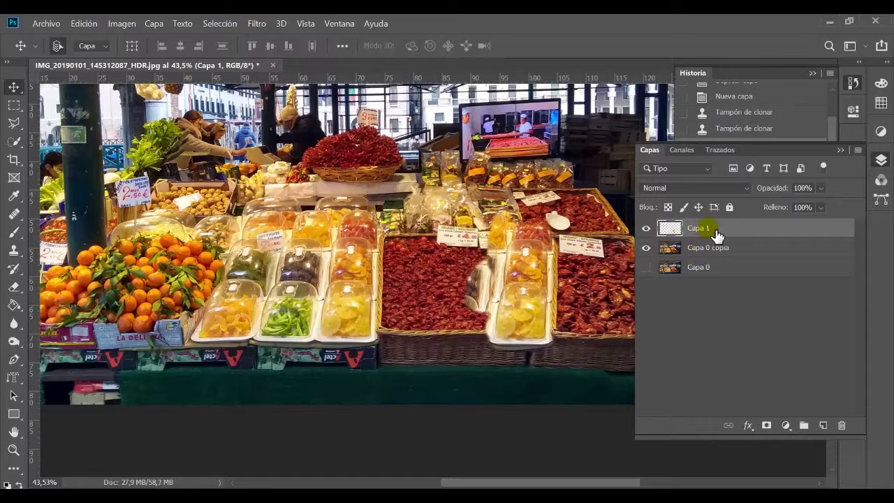
pyautogui.click(675, 232)
pyautogui.moveTo(537, 297); pyautogui.dragTo(489, 309)
pyautogui.press('Delete')
pyautogui.click(696, 236)
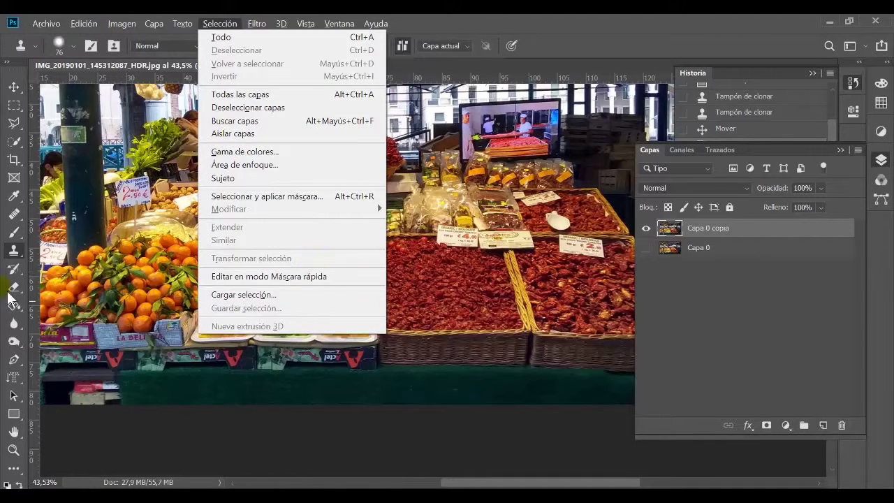
# Clone the pineapple tray onto a new layer over the left part of the tomato basket and toggle that layer's visibility.
pyautogui.click(20, 254)
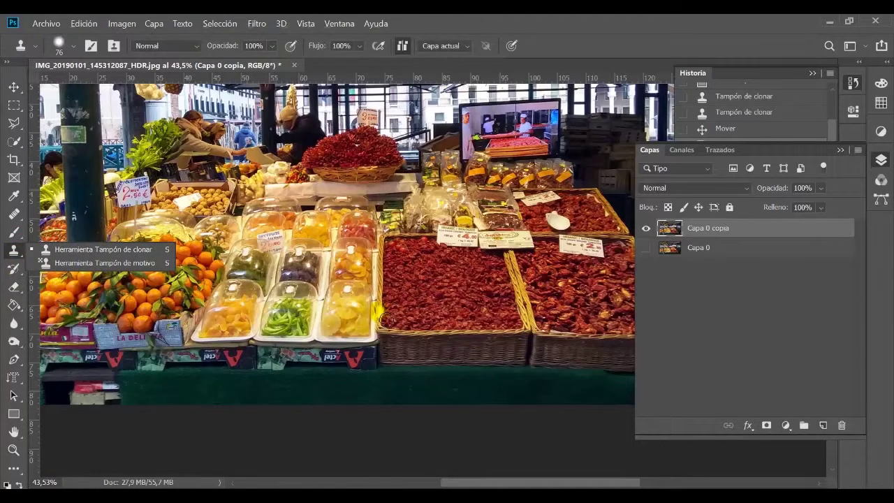
pyautogui.click(357, 311)
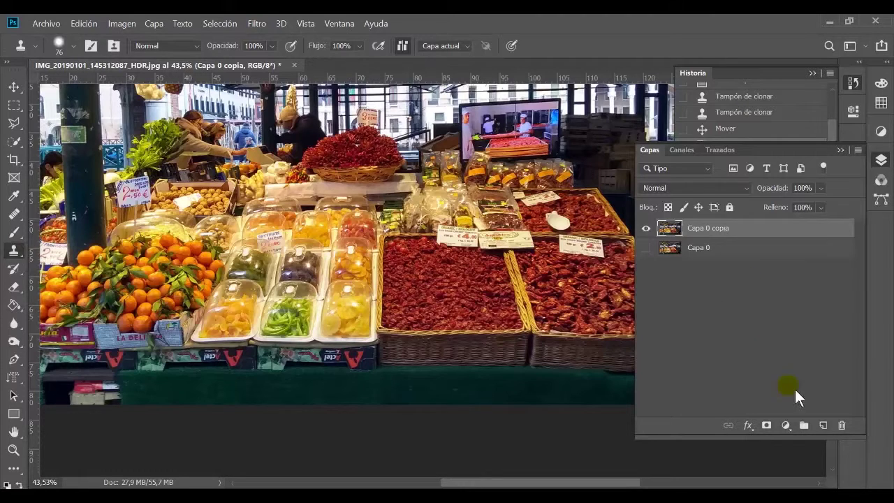
pyautogui.click(823, 425)
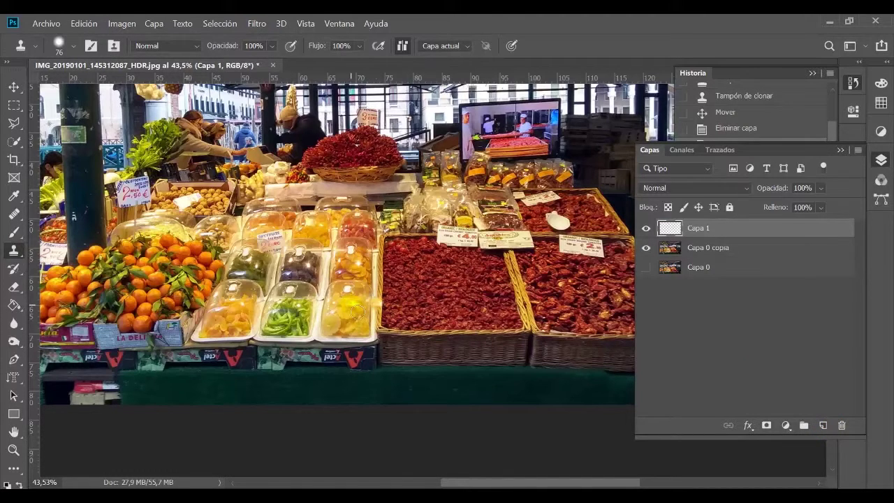
pyautogui.moveTo(427, 305)
pyautogui.mouseDown()
pyautogui.moveTo(403, 285)
pyautogui.moveTo(402, 341)
pyautogui.moveTo(455, 342)
pyautogui.moveTo(453, 283)
pyautogui.moveTo(420, 283)
pyautogui.moveTo(436, 297)
pyautogui.moveTo(431, 305)
pyautogui.moveTo(412, 296)
pyautogui.moveTo(429, 302)
pyautogui.moveTo(438, 294)
pyautogui.moveTo(416, 302)
pyautogui.moveTo(415, 333)
pyautogui.moveTo(435, 316)
pyautogui.mouseUp()
pyautogui.moveTo(420, 285)
pyautogui.mouseDown()
pyautogui.moveTo(398, 318)
pyautogui.moveTo(418, 286)
pyautogui.mouseUp()
pyautogui.click(646, 228)
pyautogui.click(646, 229)
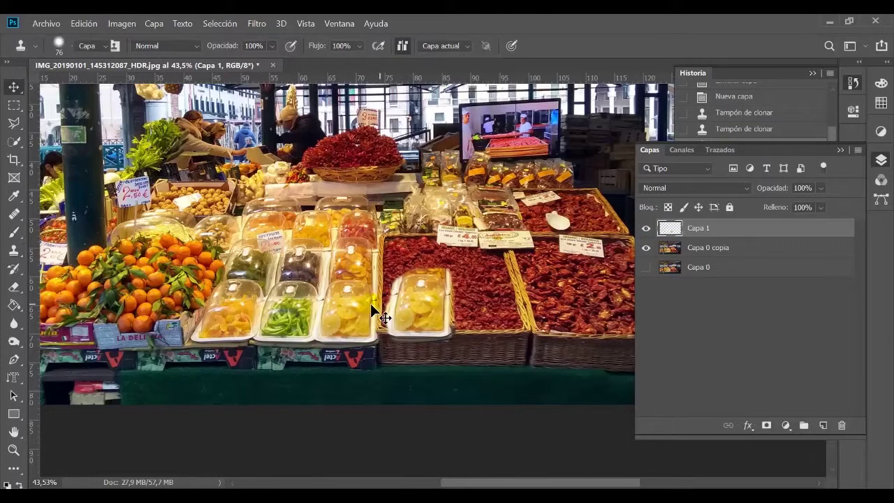
# Move the cloned pineapple tray to the middle of the tomato basket and switch to the Blur tool.
pyautogui.press('v')
pyautogui.moveTo(429, 309)
pyautogui.mouseDown()
pyautogui.moveTo(482, 280)
pyautogui.moveTo(394, 273)
pyautogui.moveTo(431, 293)
pyautogui.moveTo(447, 288)
pyautogui.moveTo(416, 296)
pyautogui.moveTo(423, 272)
pyautogui.moveTo(417, 284)
pyautogui.mouseUp()
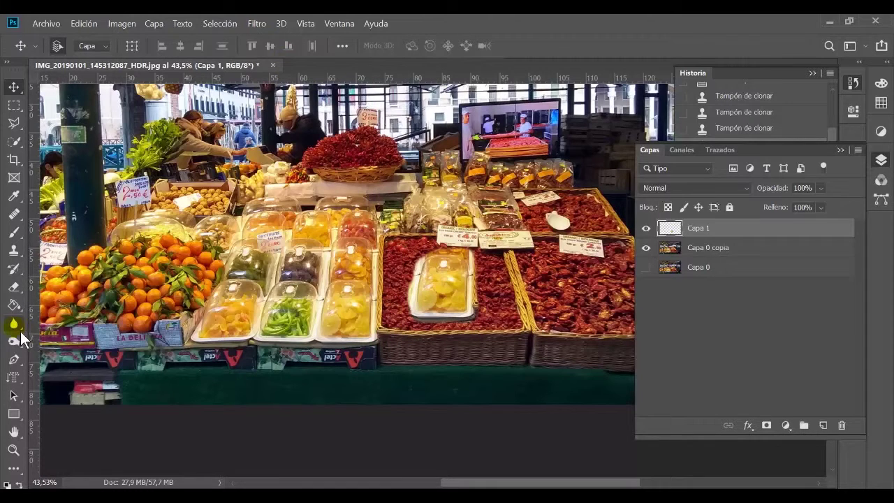
pyautogui.click(27, 331)
pyautogui.click(97, 325)
pyautogui.moveTo(470, 296); pyautogui.dragTo(519, 308)
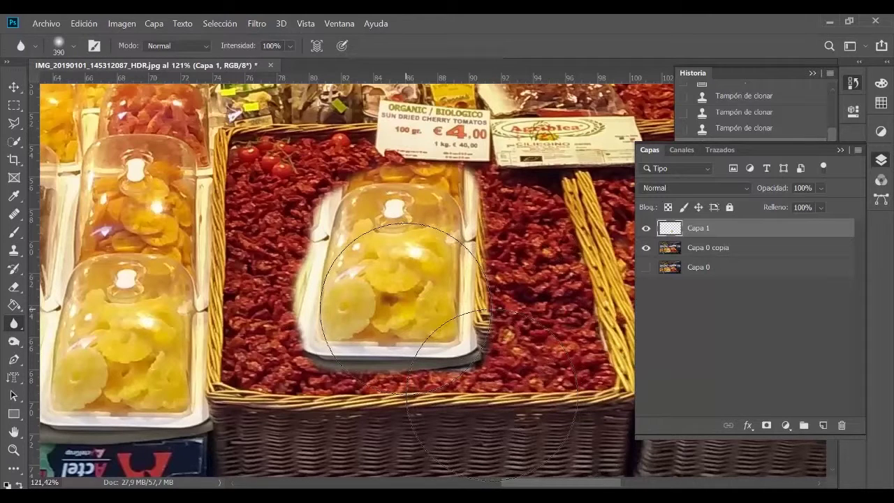
# Delete the layer holding the cloned pineapple tray.
pyautogui.press('v')
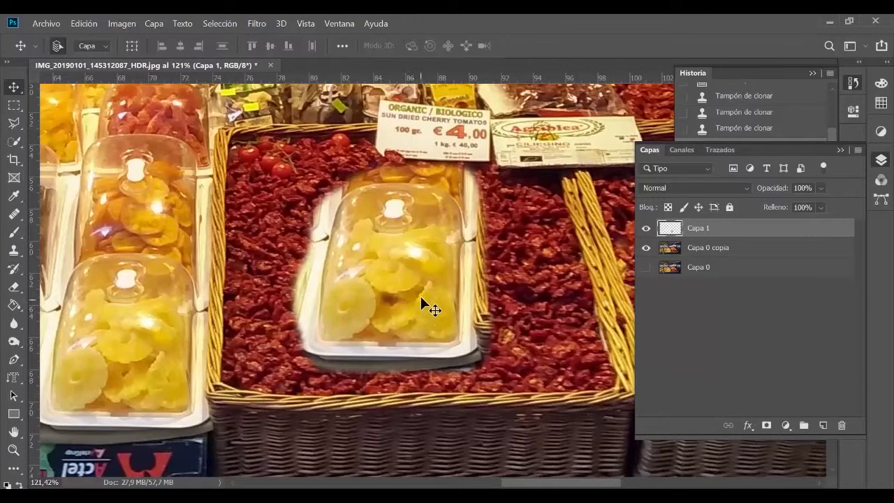
pyautogui.press('Delete')
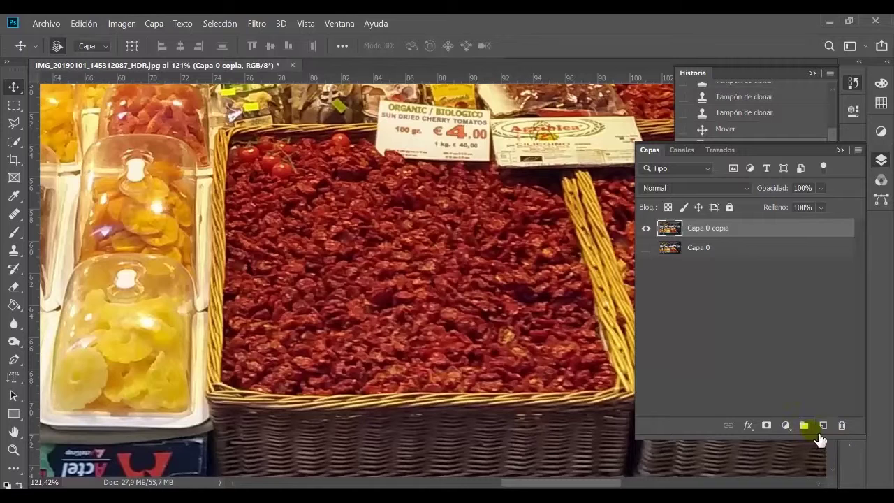
# Set the Clone Stamp hardness to 100% and sample the pineapple tray as the source.
pyautogui.press('s')
pyautogui.click(140, 328)
pyautogui.click(74, 46)
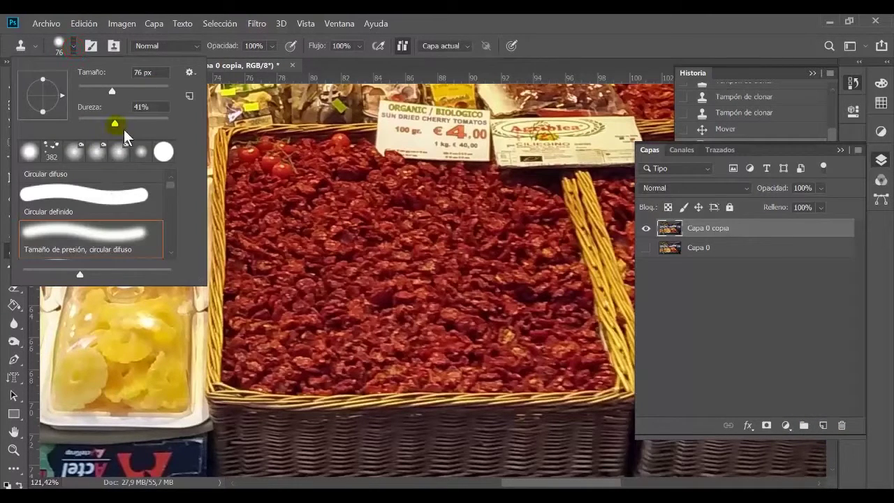
pyautogui.moveTo(126, 126); pyautogui.dragTo(211, 131)
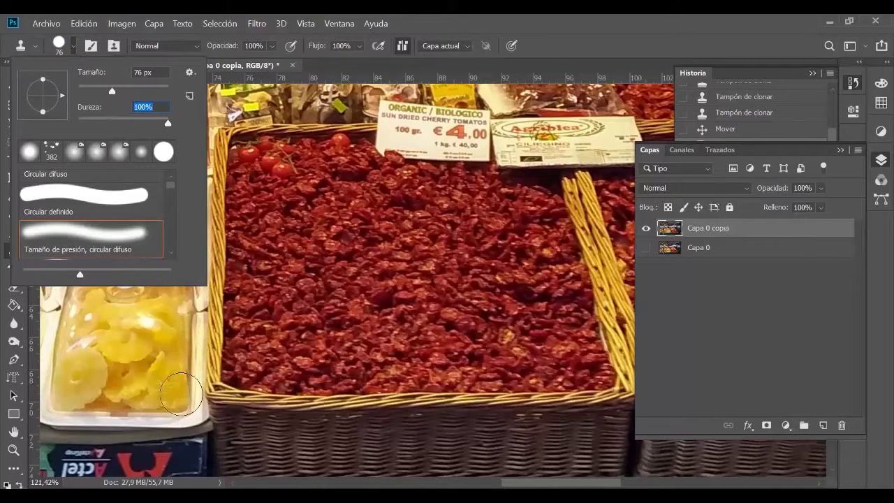
pyautogui.click(178, 370)
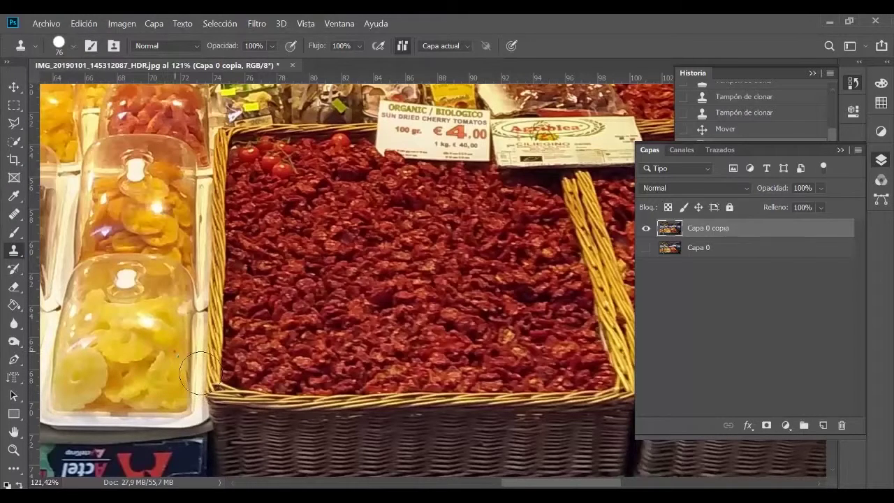
# Clone the pineapple tray onto a new layer and move the copy to the middle of the tomato basket.
pyautogui.click(823, 425)
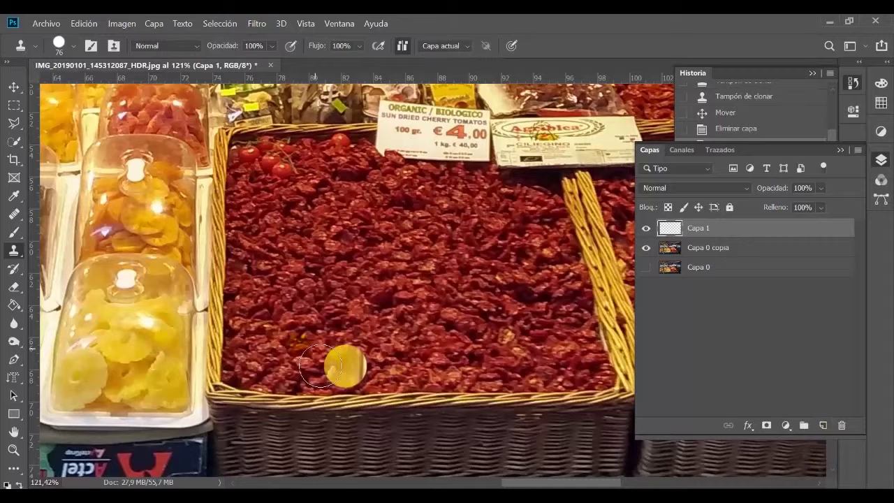
pyautogui.moveTo(295, 345)
pyautogui.mouseDown()
pyautogui.moveTo(299, 251)
pyautogui.moveTo(335, 280)
pyautogui.moveTo(322, 276)
pyautogui.moveTo(276, 321)
pyautogui.moveTo(307, 366)
pyautogui.moveTo(363, 300)
pyautogui.mouseUp()
pyautogui.moveTo(295, 272)
pyautogui.mouseDown()
pyautogui.moveTo(269, 382)
pyautogui.moveTo(227, 346)
pyautogui.moveTo(317, 263)
pyautogui.moveTo(335, 265)
pyautogui.moveTo(259, 266)
pyautogui.moveTo(241, 359)
pyautogui.moveTo(256, 386)
pyautogui.moveTo(341, 394)
pyautogui.moveTo(252, 381)
pyautogui.moveTo(338, 406)
pyautogui.moveTo(278, 406)
pyautogui.moveTo(234, 380)
pyautogui.moveTo(248, 299)
pyautogui.moveTo(269, 254)
pyautogui.moveTo(357, 254)
pyautogui.moveTo(340, 269)
pyautogui.mouseUp()
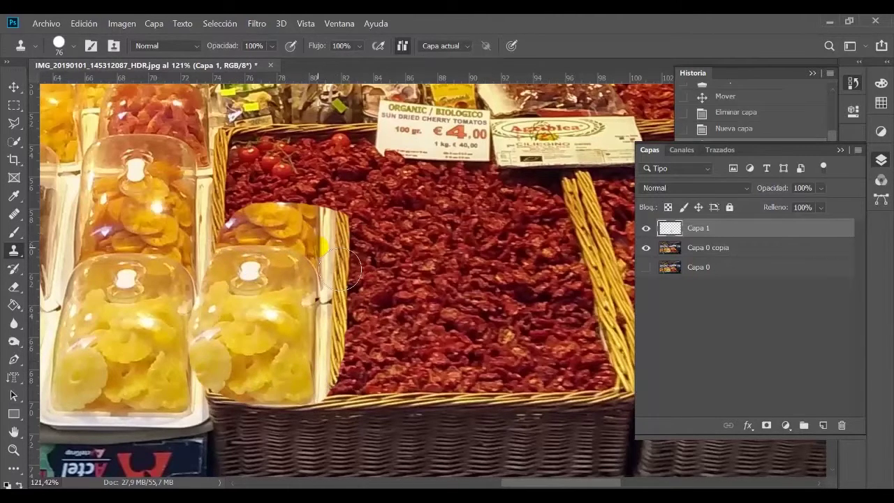
pyautogui.press('v')
pyautogui.moveTo(266, 306)
pyautogui.mouseDown()
pyautogui.moveTo(429, 288)
pyautogui.moveTo(418, 289)
pyautogui.mouseUp()
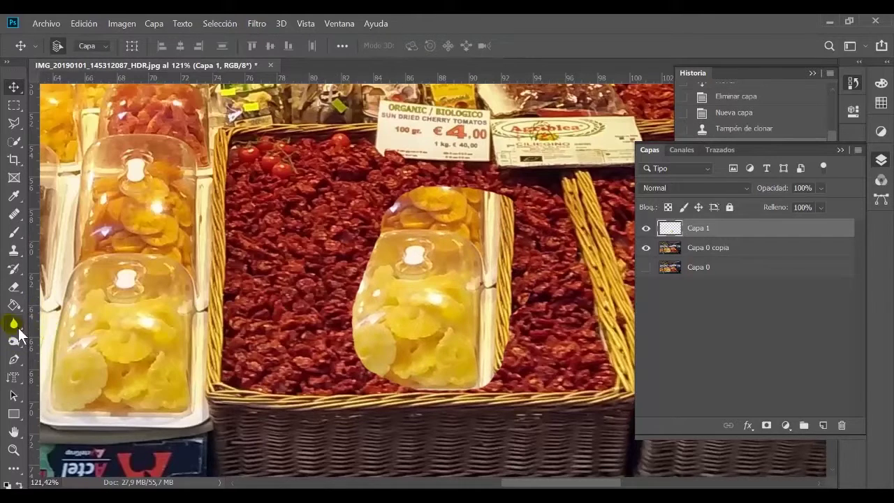
# Soften the left edge of the cloned pineapple tray with the Blur tool at an 82 px brush size.
pyautogui.click(15, 324)
pyautogui.click(59, 325)
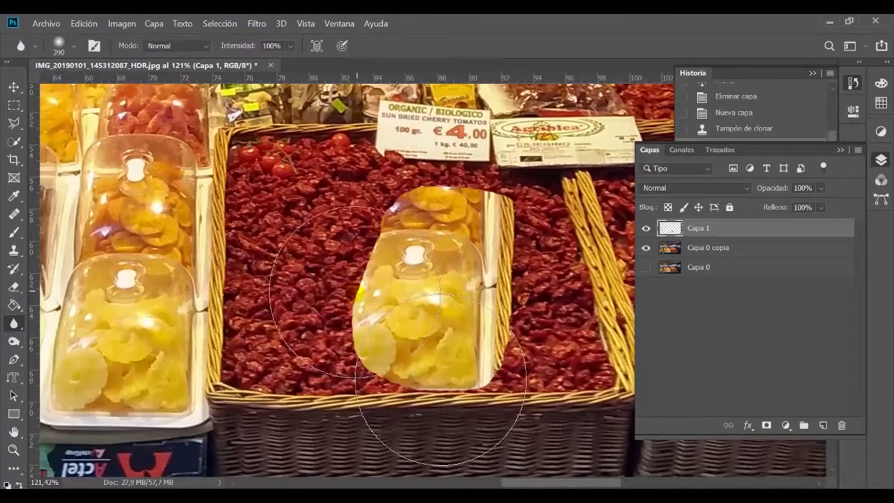
pyautogui.moveTo(373, 283); pyautogui.dragTo(246, 303)
pyautogui.moveTo(384, 274)
pyautogui.mouseDown()
pyautogui.moveTo(362, 293)
pyautogui.moveTo(379, 330)
pyautogui.moveTo(384, 377)
pyautogui.mouseUp()
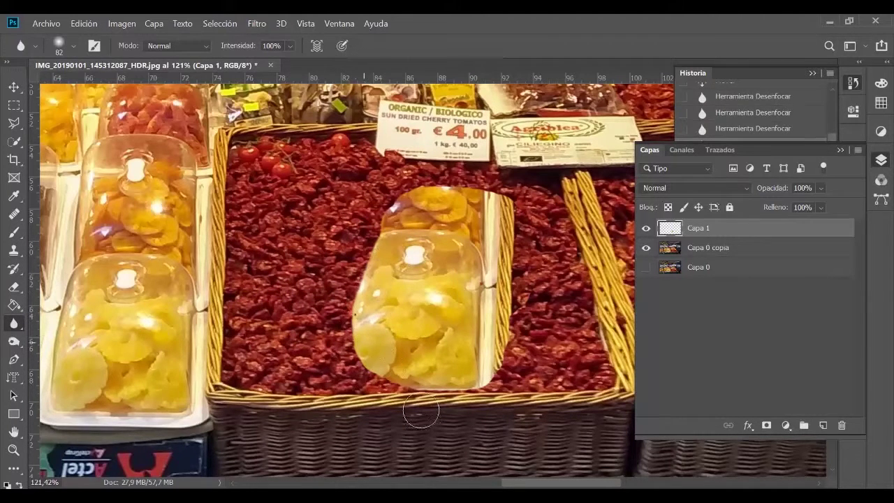
# Soften the upper-left, right and bottom edges of the cloned pineapple tray with the Blur tool.
pyautogui.moveTo(388, 248); pyautogui.dragTo(392, 231)
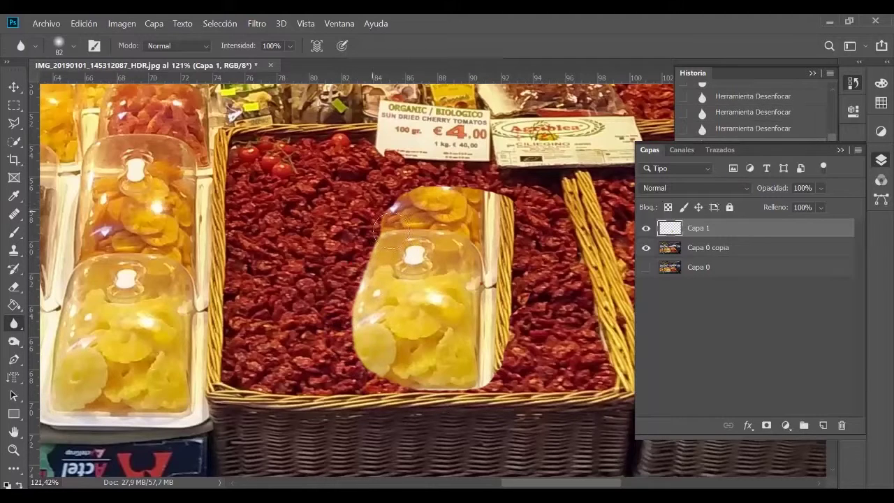
pyautogui.moveTo(511, 193)
pyautogui.mouseDown()
pyautogui.moveTo(534, 209)
pyautogui.moveTo(533, 349)
pyautogui.mouseUp()
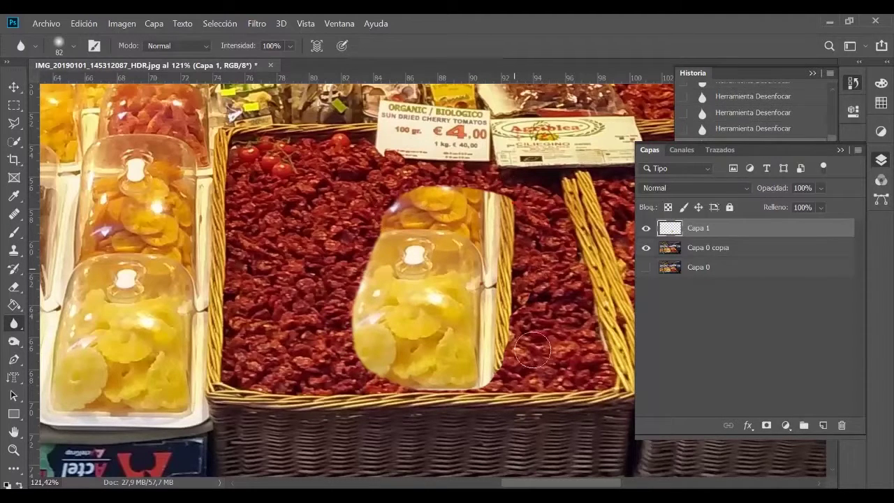
pyautogui.moveTo(520, 416)
pyautogui.mouseDown()
pyautogui.moveTo(488, 425)
pyautogui.moveTo(452, 423)
pyautogui.moveTo(502, 414)
pyautogui.moveTo(428, 420)
pyautogui.moveTo(398, 415)
pyautogui.mouseUp()
pyautogui.moveTo(383, 229); pyautogui.dragTo(383, 215)
pyautogui.moveTo(533, 212)
pyautogui.mouseDown()
pyautogui.moveTo(559, 310)
pyautogui.moveTo(523, 413)
pyautogui.moveTo(479, 417)
pyautogui.moveTo(349, 384)
pyautogui.mouseUp()
# Move the cloned pineapple tray to the left side of the tomato basket, beside the original trays.
pyautogui.keyDown('alt'); pyautogui.click(463, 333); pyautogui.keyUp('alt')
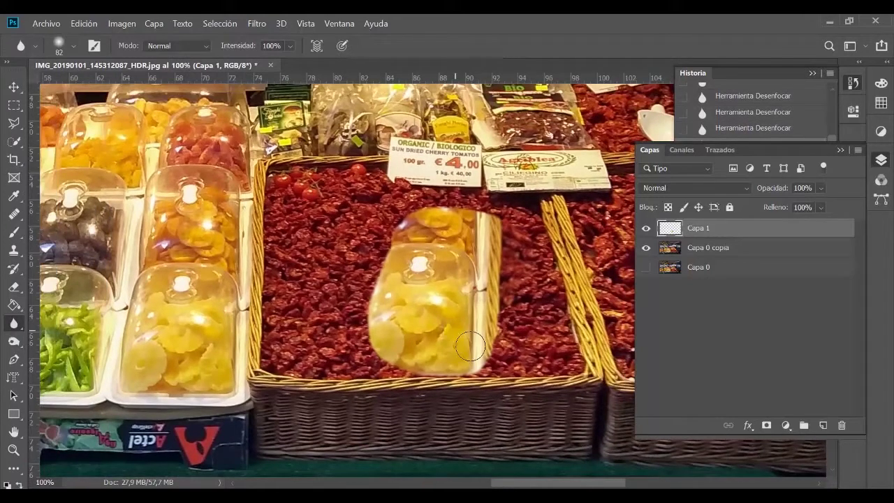
pyautogui.press('v')
pyautogui.moveTo(455, 319); pyautogui.dragTo(360, 307)
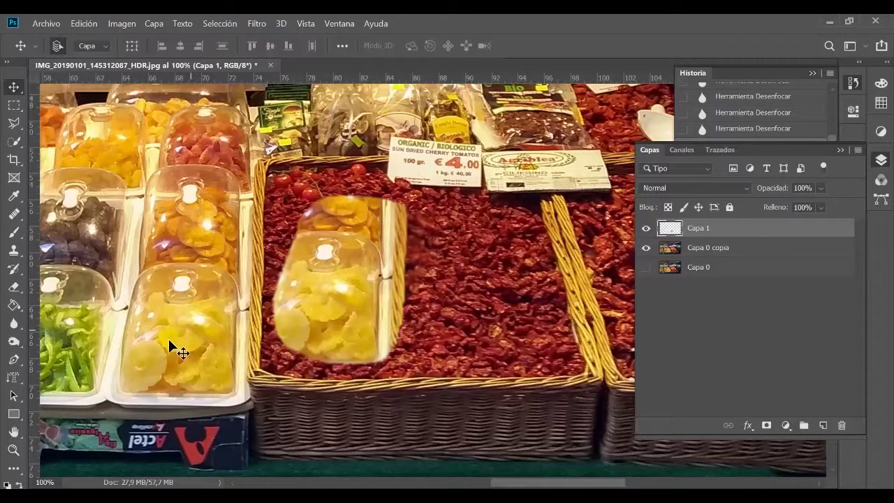
# Outline the pile of oranges on the Capa 0 copia layer with the Patch tool.
pyautogui.rightClick(22, 220)
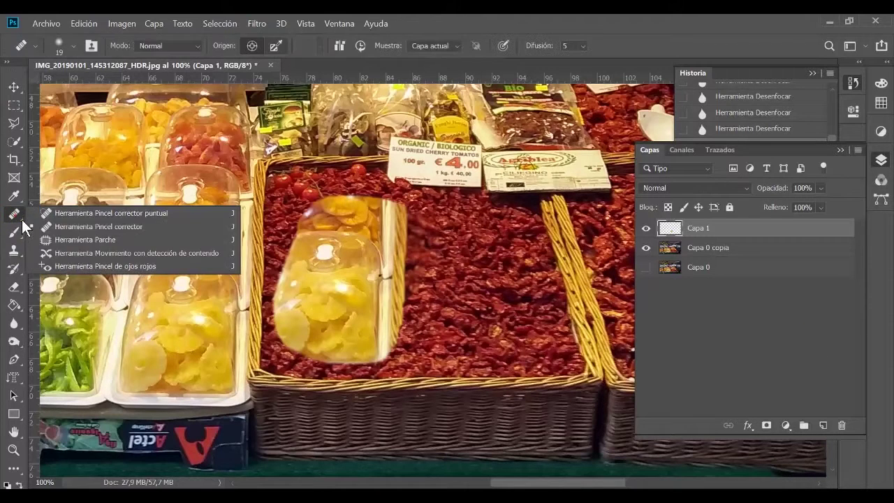
pyautogui.click(88, 241)
pyautogui.click(715, 250)
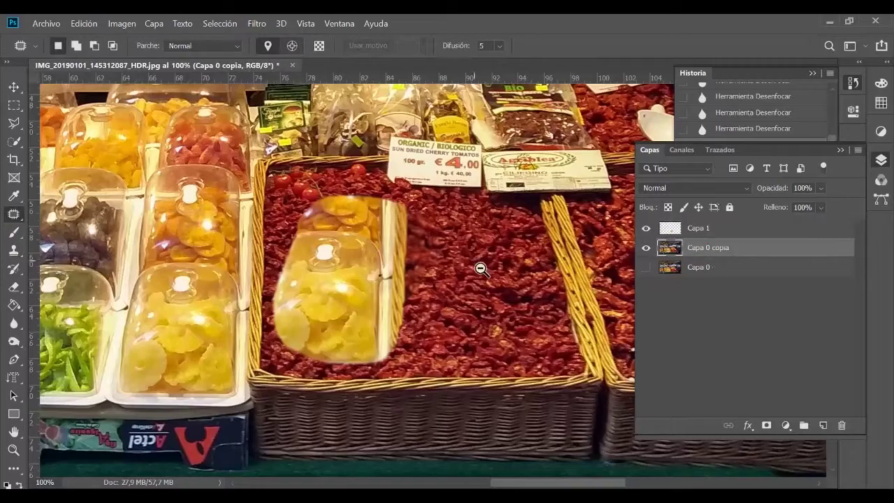
pyautogui.scroll(-1, 453, 276)
pyautogui.scroll(3, 401, 343)
pyautogui.hscroll(3, 401, 342)
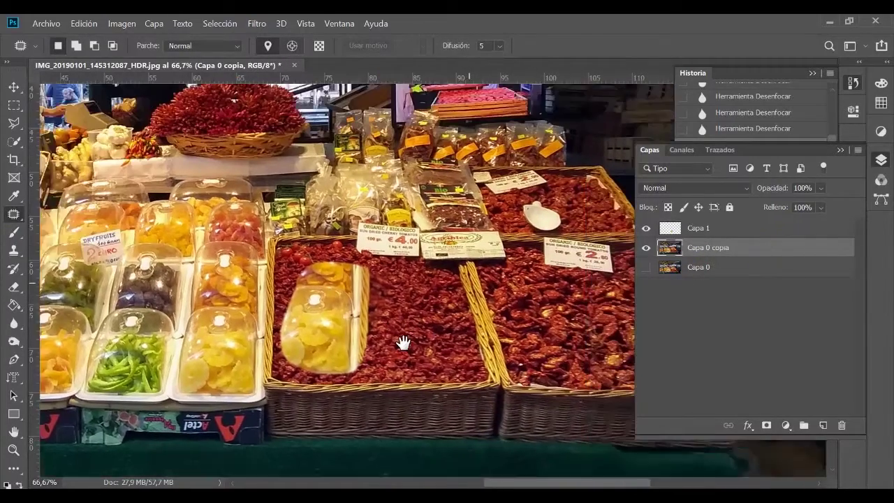
pyautogui.hscroll(4, 429, 325)
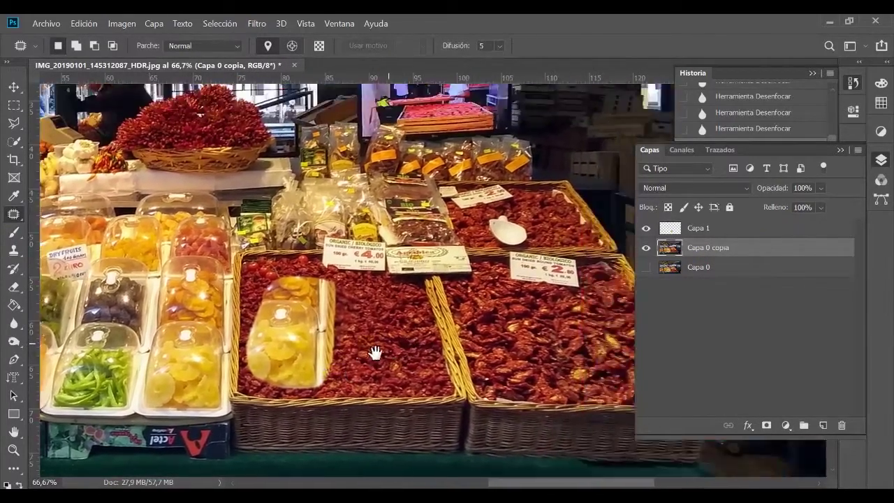
pyautogui.hscroll(-10, 419, 340)
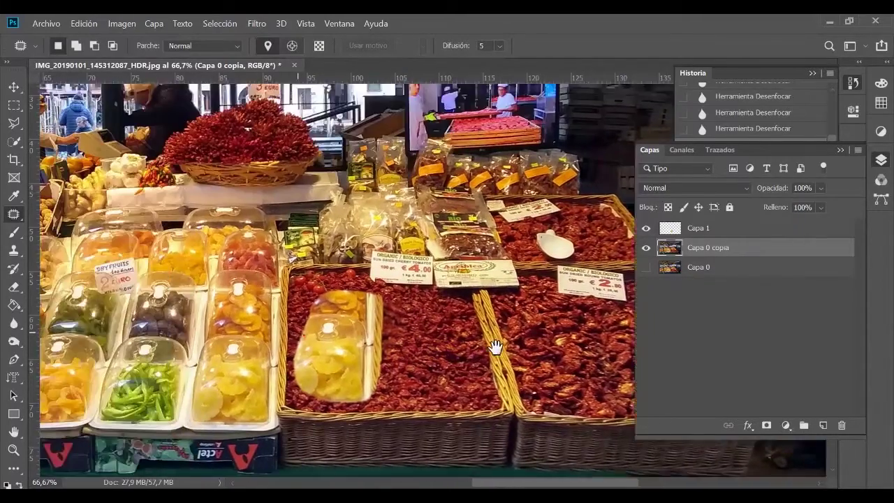
pyautogui.hscroll(-1, 414, 324)
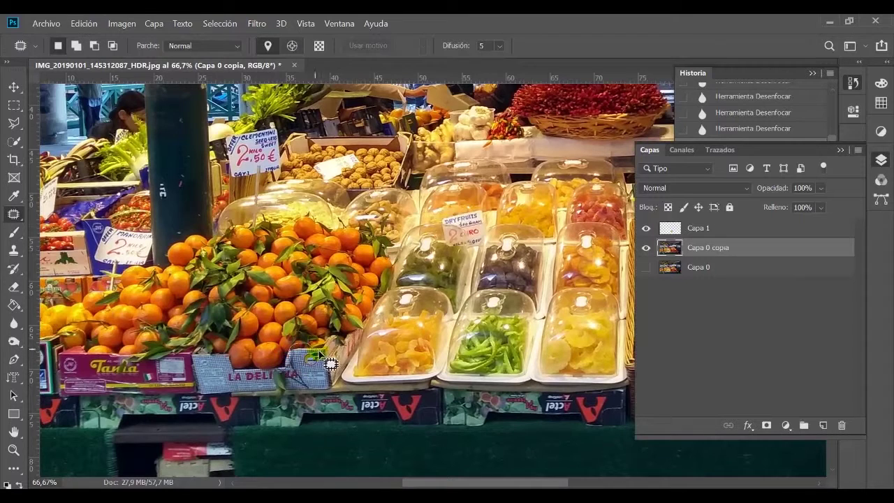
pyautogui.moveTo(411, 283)
pyautogui.mouseDown()
pyautogui.moveTo(366, 221)
pyautogui.moveTo(270, 217)
pyautogui.moveTo(171, 241)
pyautogui.moveTo(77, 296)
pyautogui.moveTo(64, 321)
pyautogui.moveTo(65, 353)
pyautogui.moveTo(230, 357)
pyautogui.moveTo(235, 370)
pyautogui.moveTo(308, 356)
pyautogui.mouseUp()
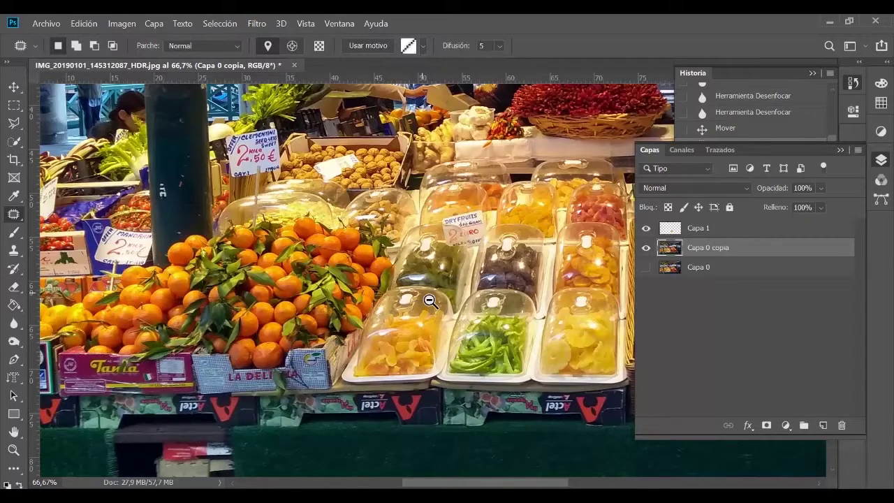
# Patch the outlined oranges with the dried tomato baskets as the source and clear the selection.
pyautogui.hotkey('ctrl', '-')
pyautogui.hotkey('ctrl', '-')
pyautogui.moveTo(626, 306); pyautogui.dragTo(500, 306)
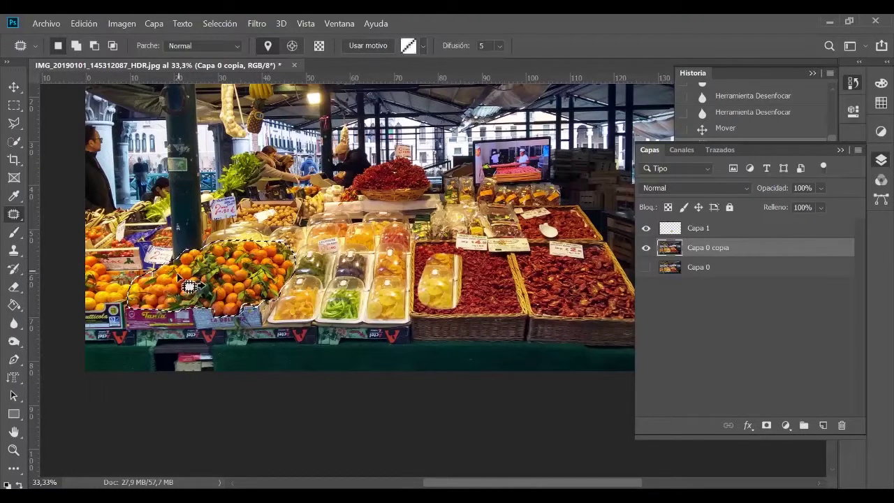
pyautogui.moveTo(280, 258); pyautogui.dragTo(542, 286)
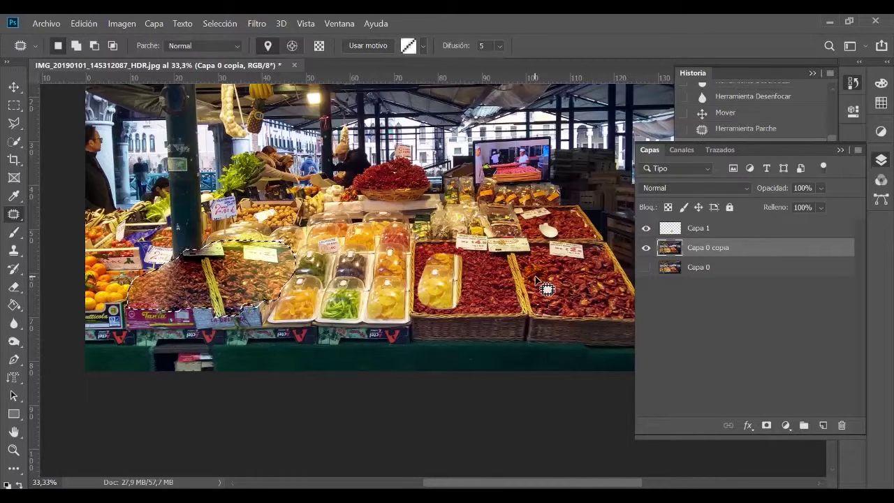
pyautogui.click(193, 427)
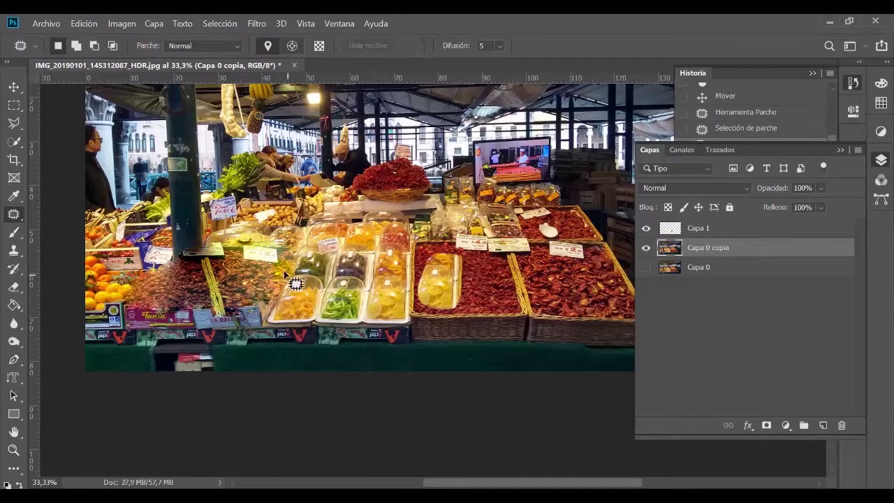
pyautogui.moveTo(231, 303)
pyautogui.mouseDown()
pyautogui.moveTo(277, 300)
pyautogui.moveTo(231, 304)
pyautogui.mouseUp()
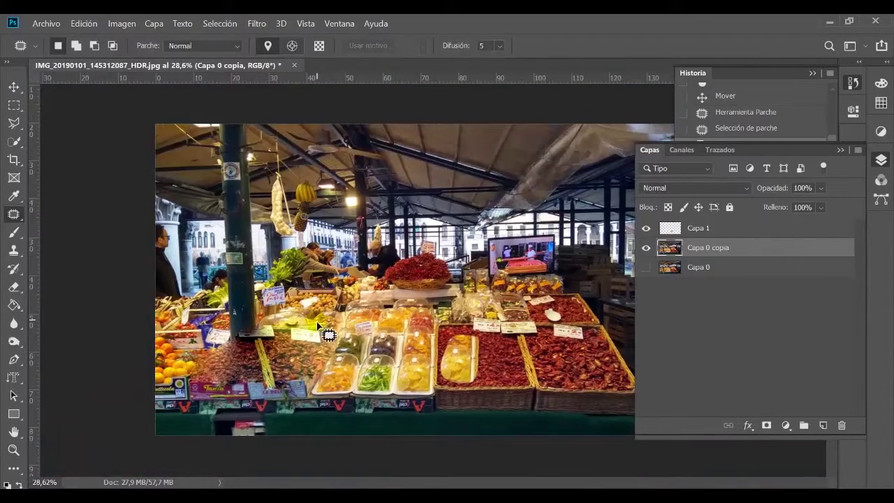